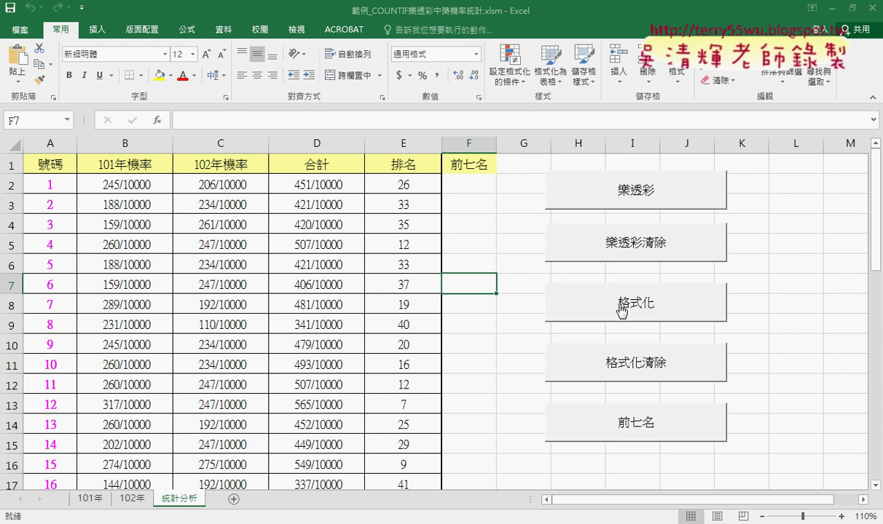
# Step: Inspect the 排名 rank formula in column E and the number 12 in cell A13
pyautogui.scroll(-1, 437, 328)
pyautogui.click(410, 348)
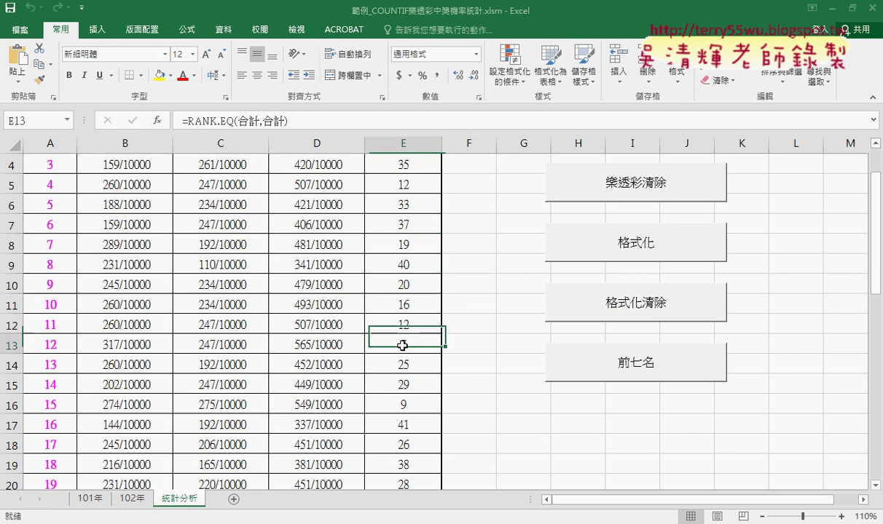
pyautogui.scroll(-2, 405, 292)
pyautogui.scroll(3, 412, 165)
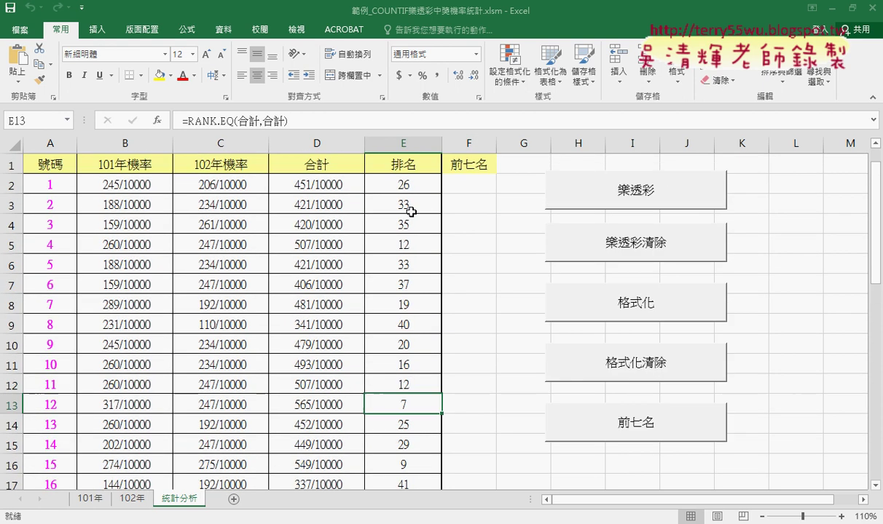
pyautogui.click(405, 142)
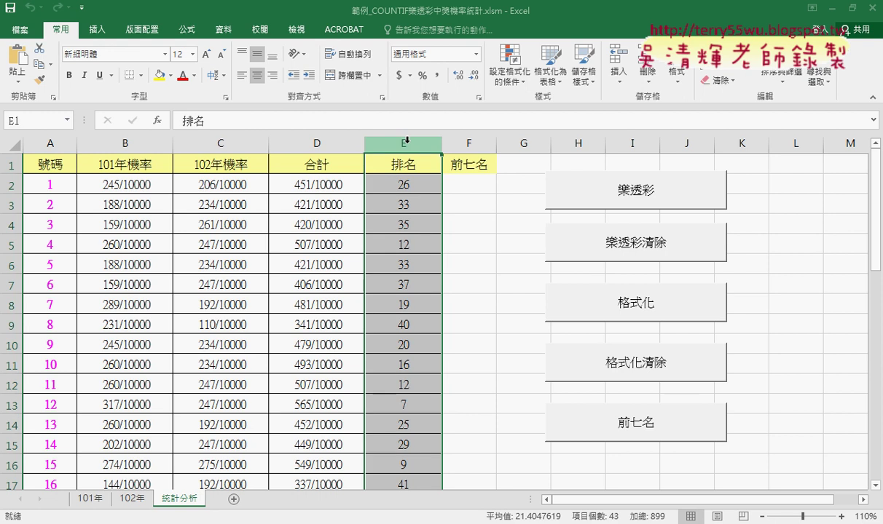
pyautogui.click(384, 400)
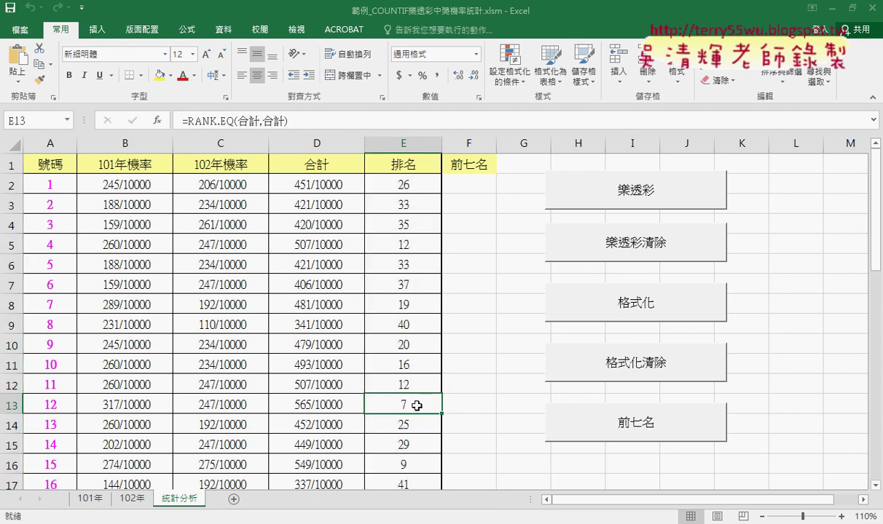
pyautogui.click(51, 403)
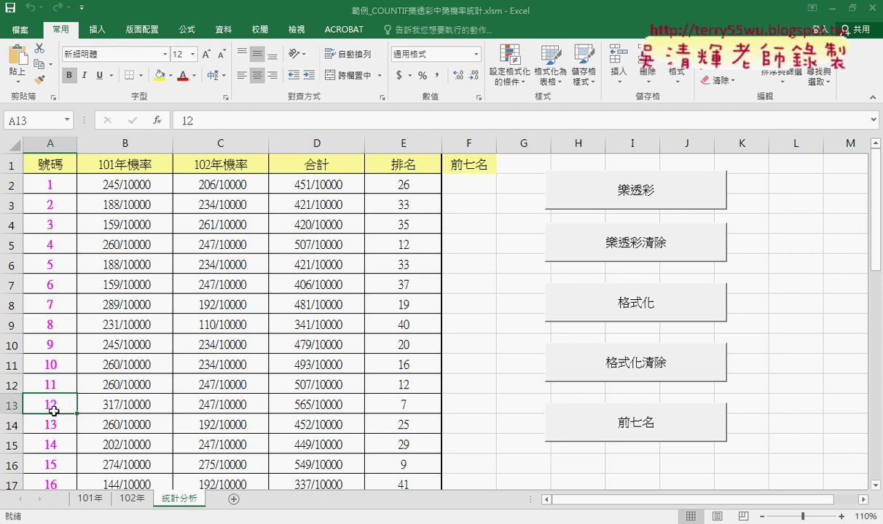
# Step: Open the 格式化 button's macro via 指定巨集 and 編輯, and arrange the code window
pyautogui.rightClick(660, 316)
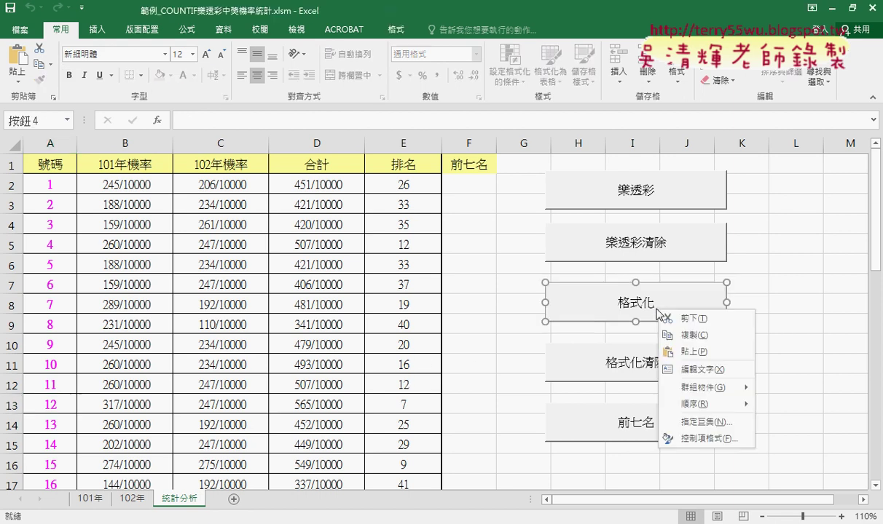
pyautogui.click(692, 422)
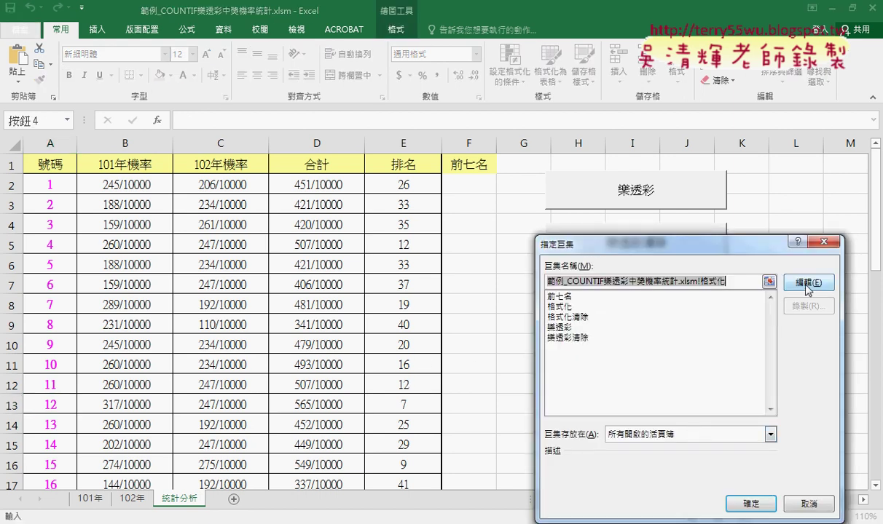
pyautogui.click(807, 283)
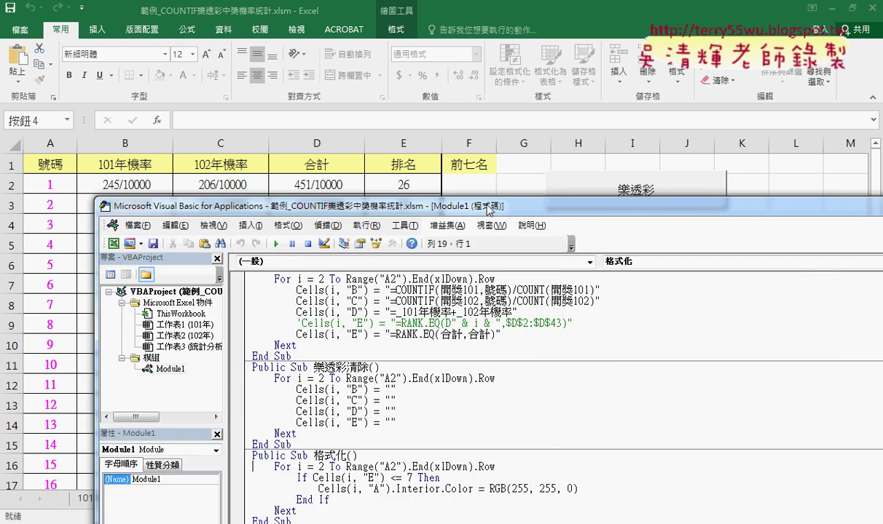
pyautogui.moveTo(488, 210); pyautogui.dragTo(518, 6)
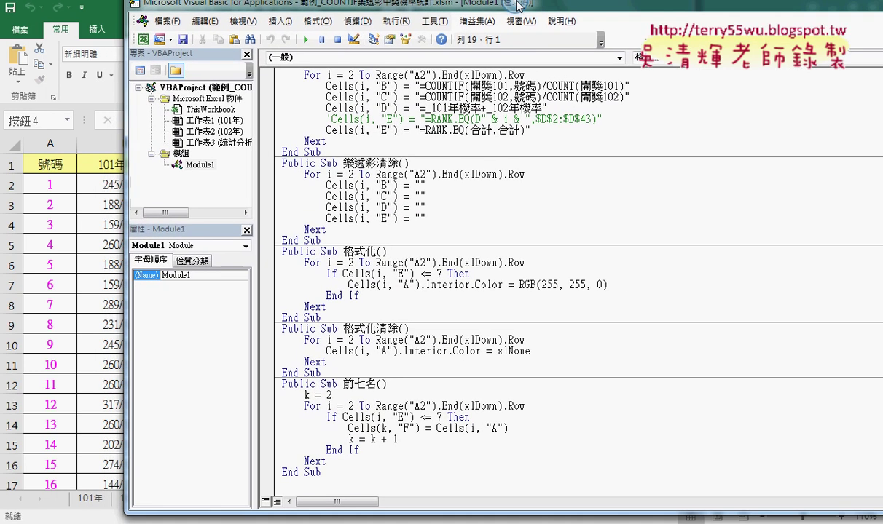
pyautogui.moveTo(519, 6); pyautogui.dragTo(546, 1)
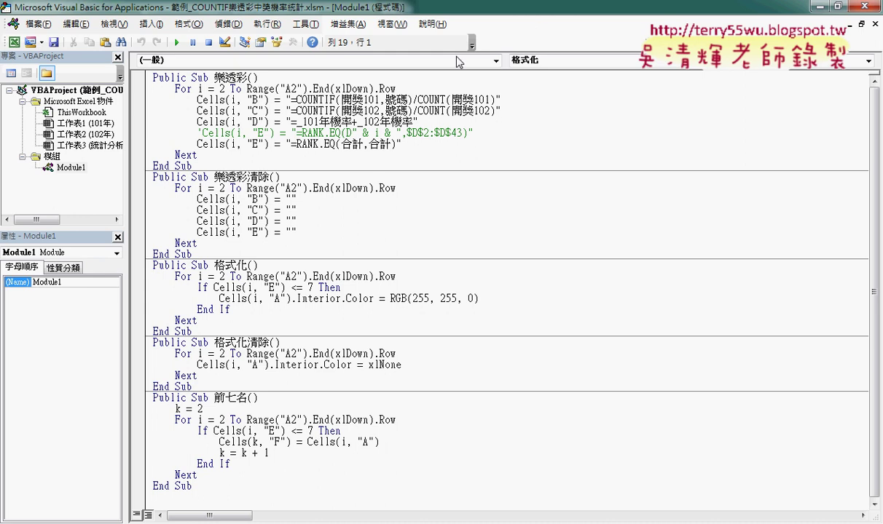
pyautogui.doubleClick(386, 11)
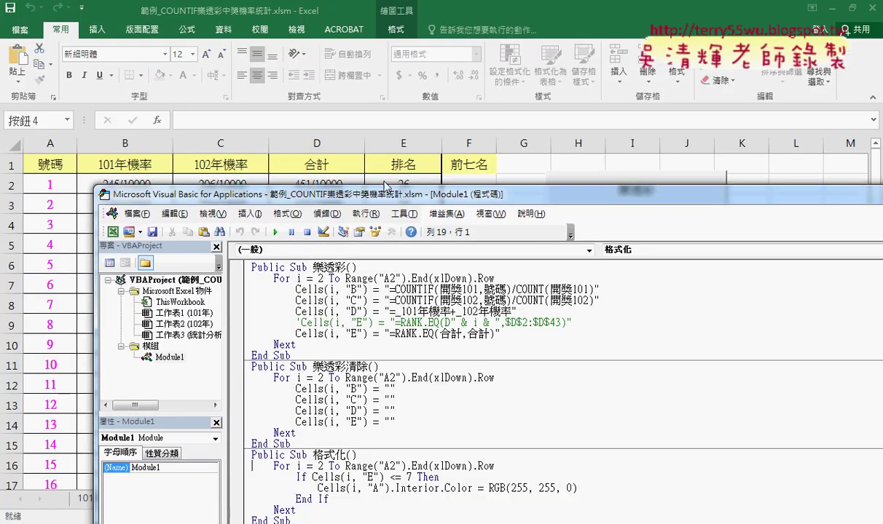
pyautogui.moveTo(386, 188); pyautogui.dragTo(396, 37)
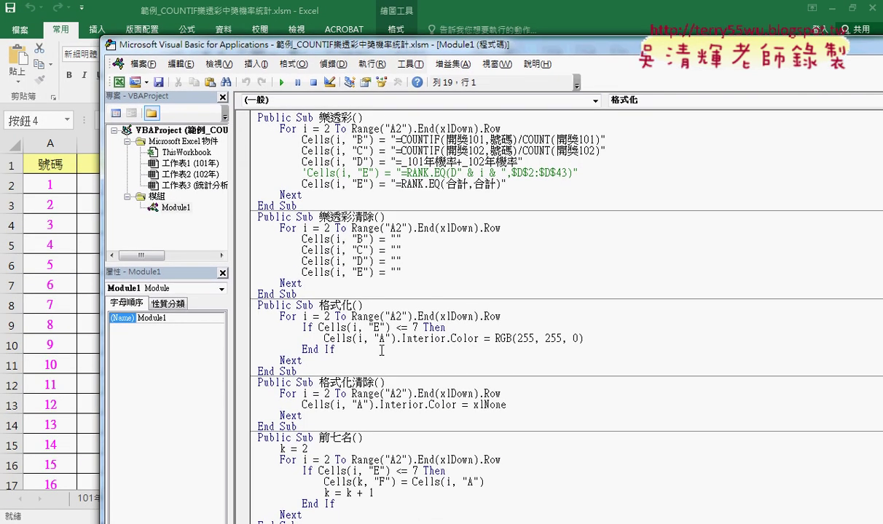
# Step: Select the If…End If lines inside the 格式化 macro in Module1
pyautogui.moveTo(296, 305); pyautogui.dragTo(314, 305)
pyautogui.click(256, 64)
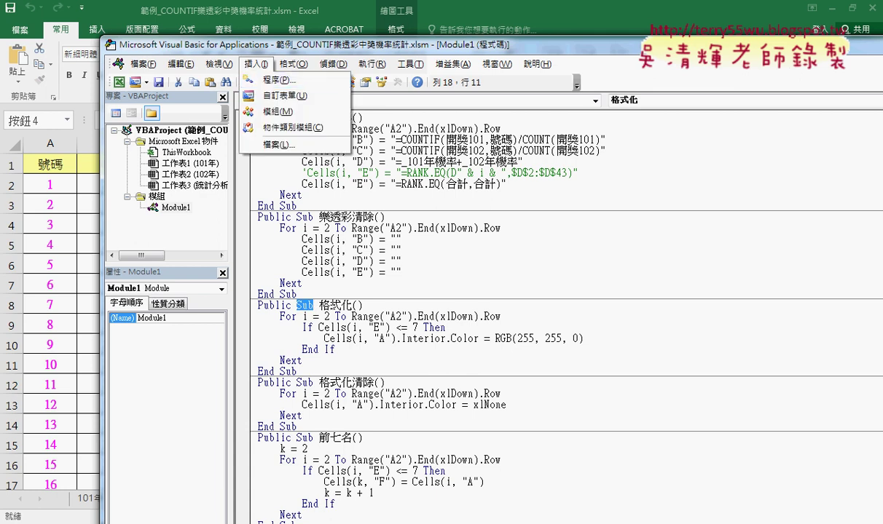
pyautogui.click(329, 334)
pyautogui.moveTo(335, 349); pyautogui.dragTo(245, 329)
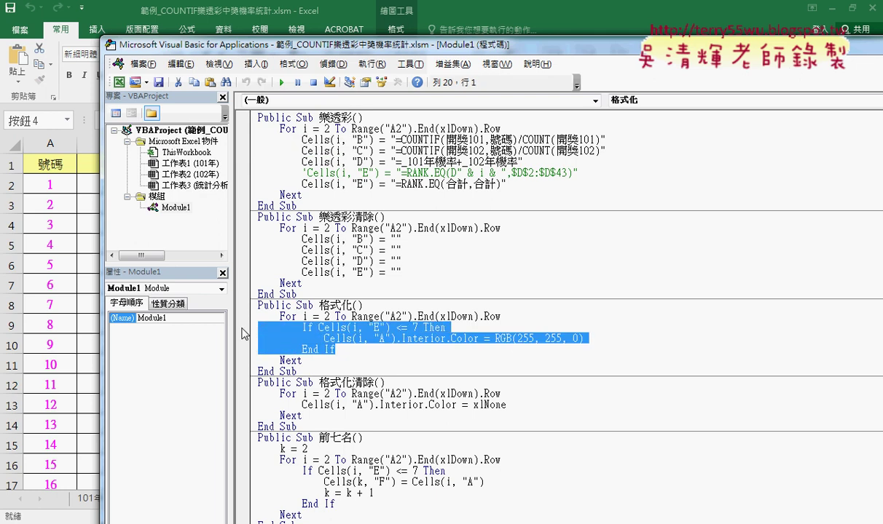
# Step: Delete the If…End If block from 格式化, annotate its For loop, then move the window right
pyautogui.press('Delete')
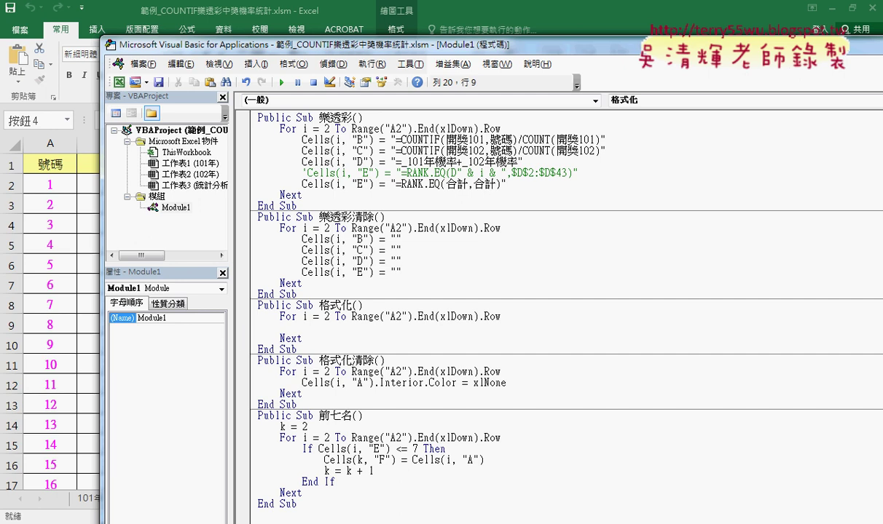
pyautogui.moveTo(425, 50); pyautogui.dragTo(472, 50)
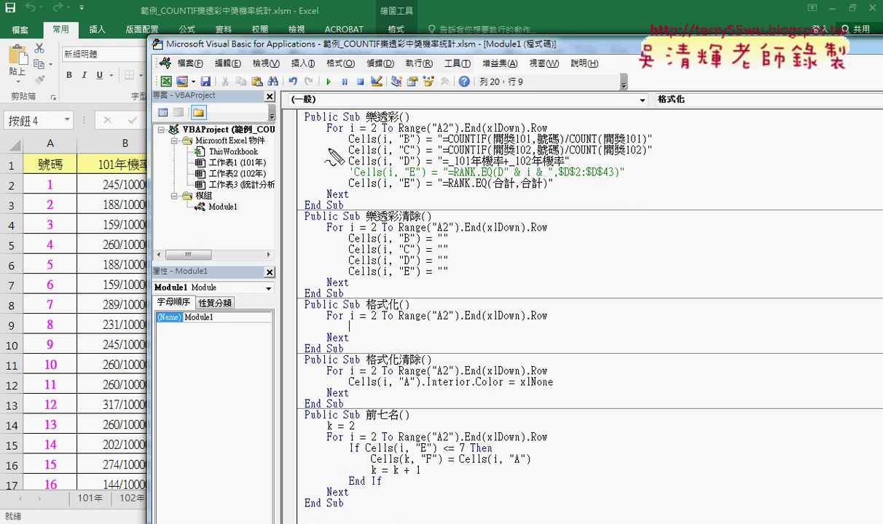
pyautogui.moveTo(325, 128); pyautogui.dragTo(319, 318)
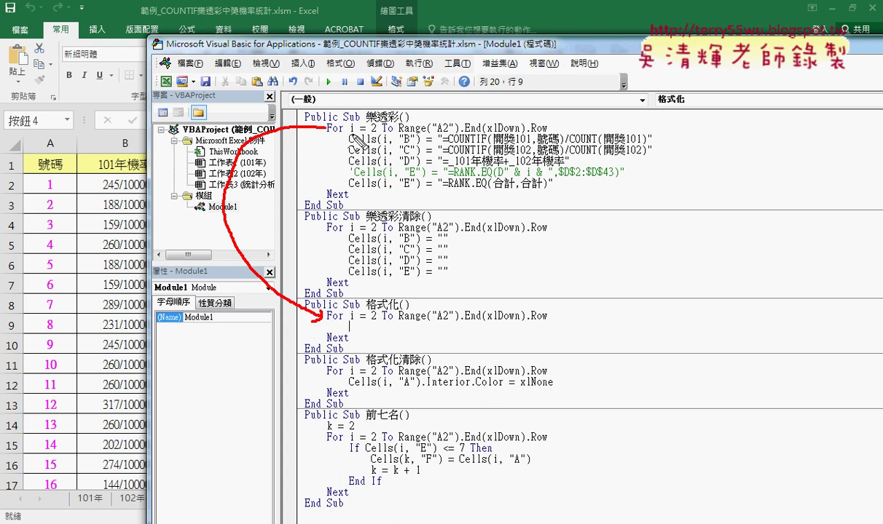
pyautogui.moveTo(333, 136); pyautogui.dragTo(498, 143)
pyautogui.moveTo(348, 197); pyautogui.dragTo(335, 197)
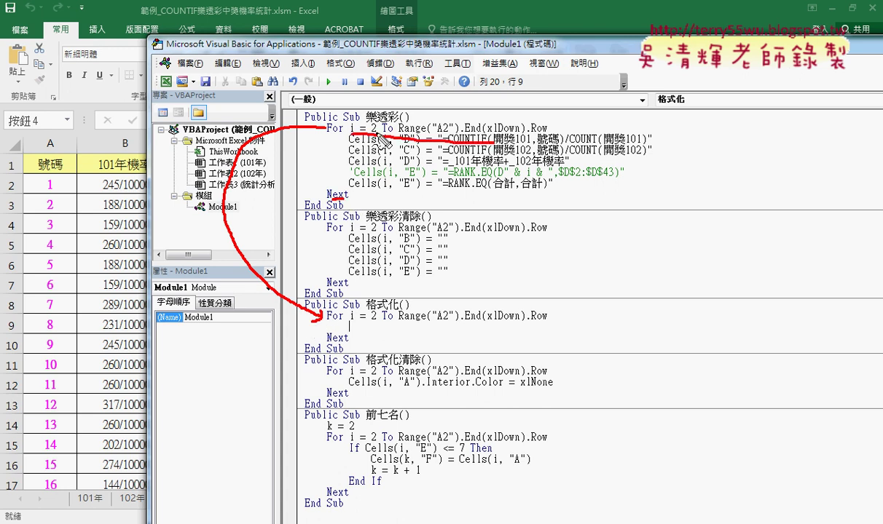
pyautogui.moveTo(351, 321); pyautogui.dragTo(394, 321)
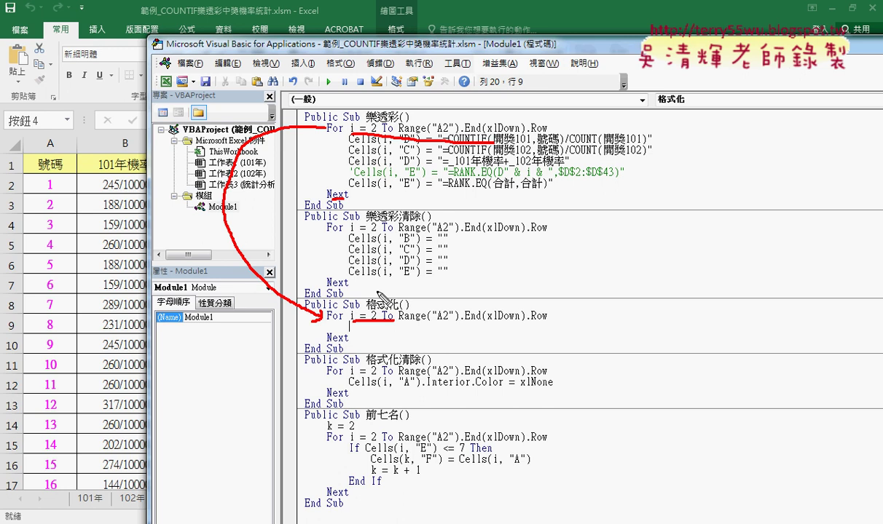
pyautogui.press('Escape')
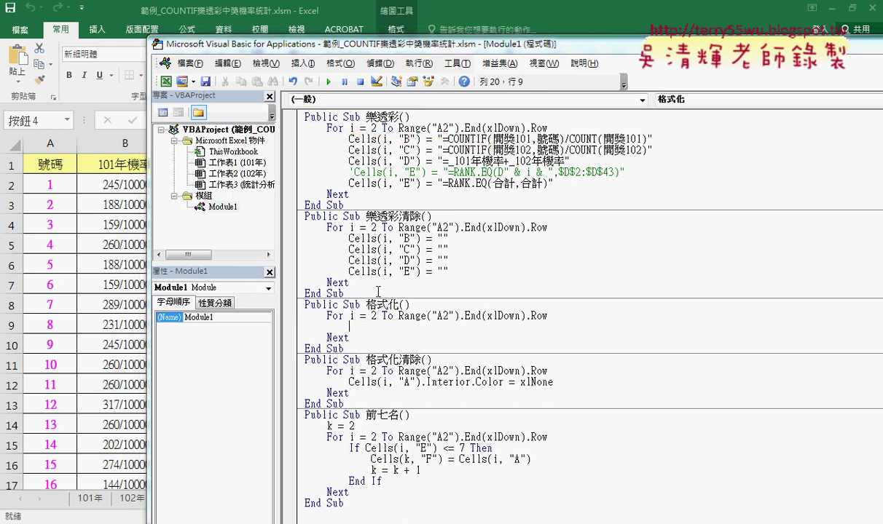
pyautogui.moveTo(416, 46)
pyautogui.mouseDown()
pyautogui.moveTo(568, 48)
pyautogui.moveTo(543, 29)
pyautogui.mouseUp()
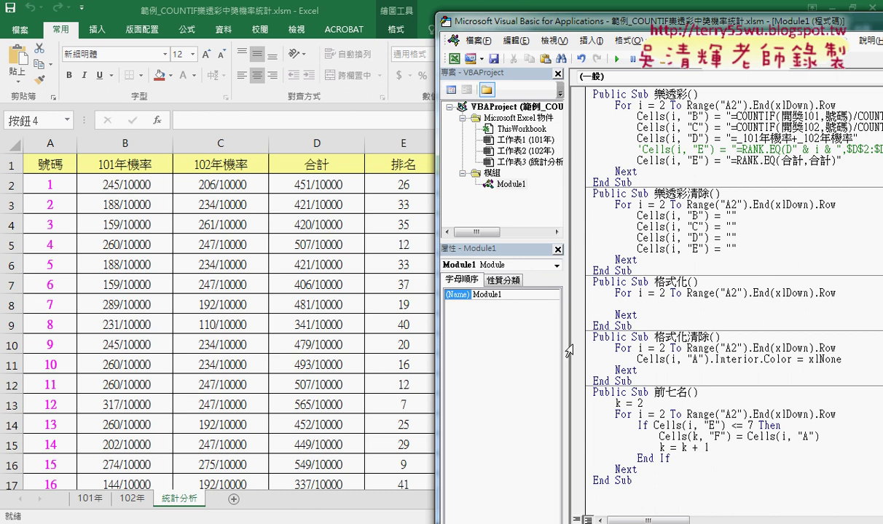
# Step: Write If Cells(i, "E") <= 7 Then in the empty 格式化 loop, pointing out row 2's rank
pyautogui.click(635, 306)
pyautogui.write('if')
pyautogui.write(' ce')
pyautogui.write('lls')
pyautogui.write('(i')
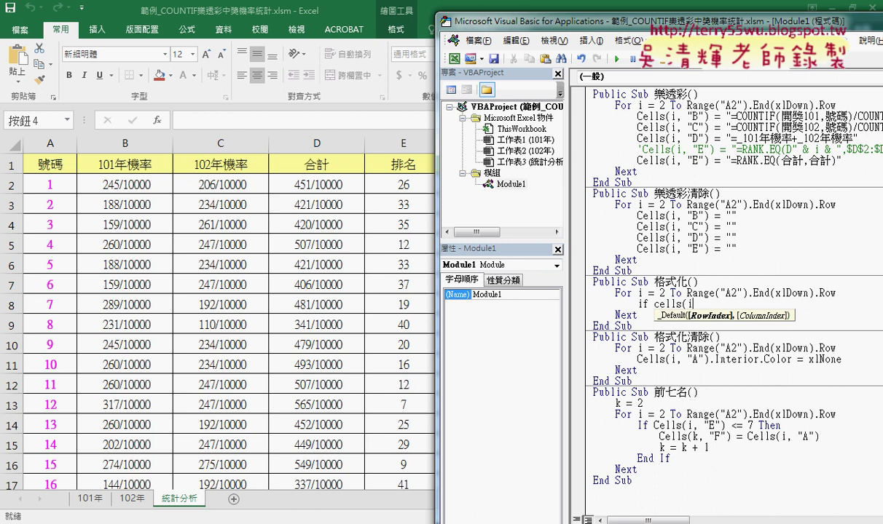
pyautogui.write(',"')
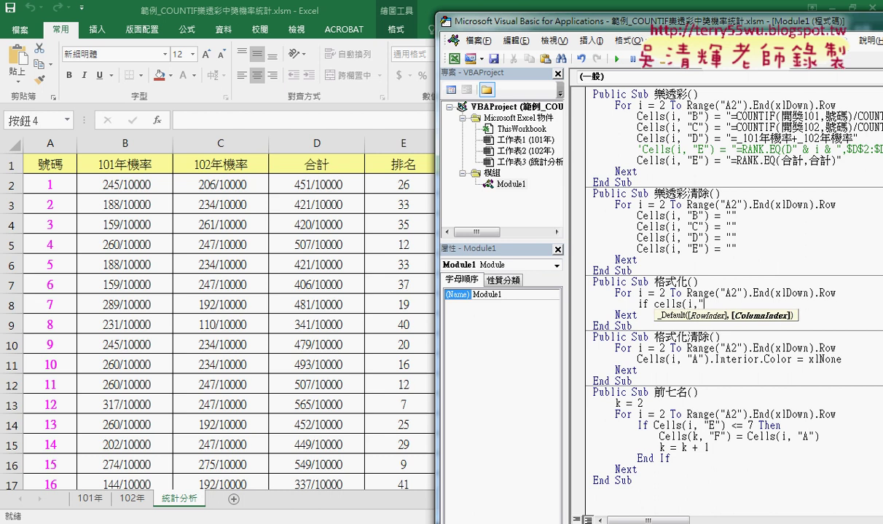
pyautogui.write('E"')
pyautogui.write(')')
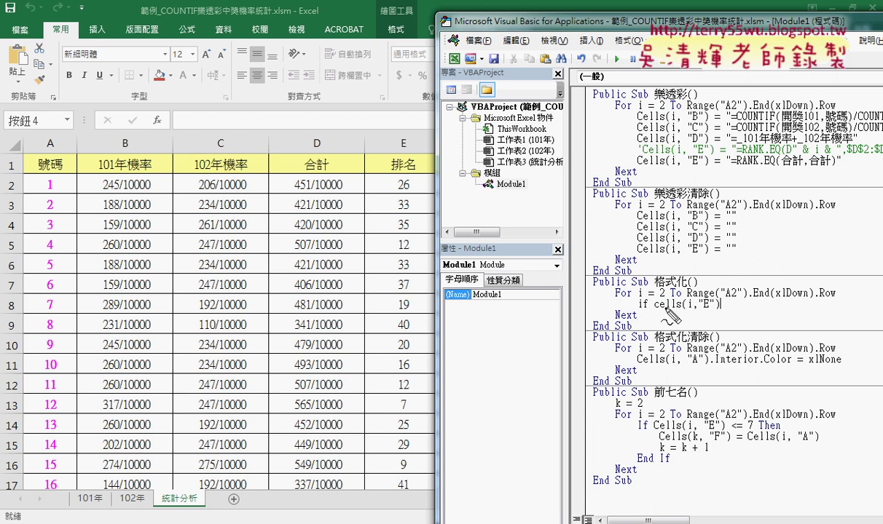
pyautogui.moveTo(683, 308); pyautogui.dragTo(694, 309)
pyautogui.moveTo(19, 175); pyautogui.dragTo(11, 193)
pyautogui.moveTo(399, 133)
pyautogui.mouseDown()
pyautogui.moveTo(394, 151)
pyautogui.moveTo(413, 191)
pyautogui.moveTo(643, 220)
pyautogui.moveTo(664, 297)
pyautogui.mouseUp()
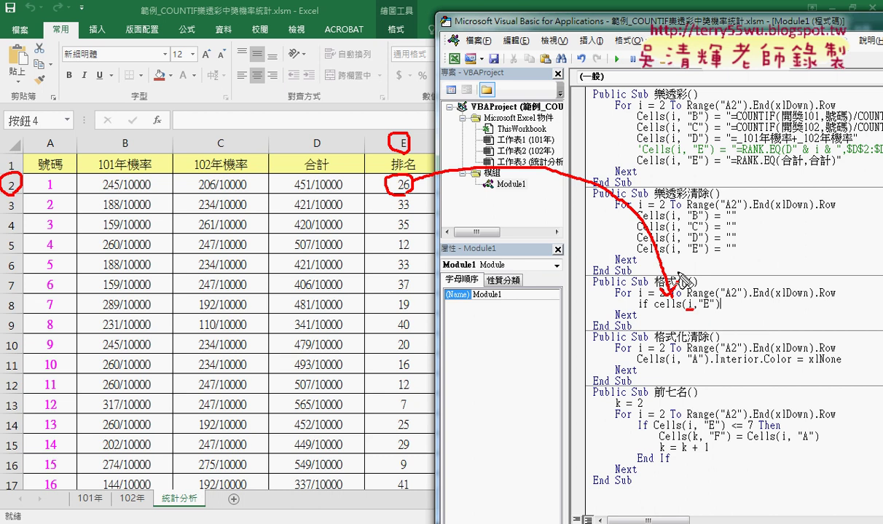
pyautogui.press('Escape')
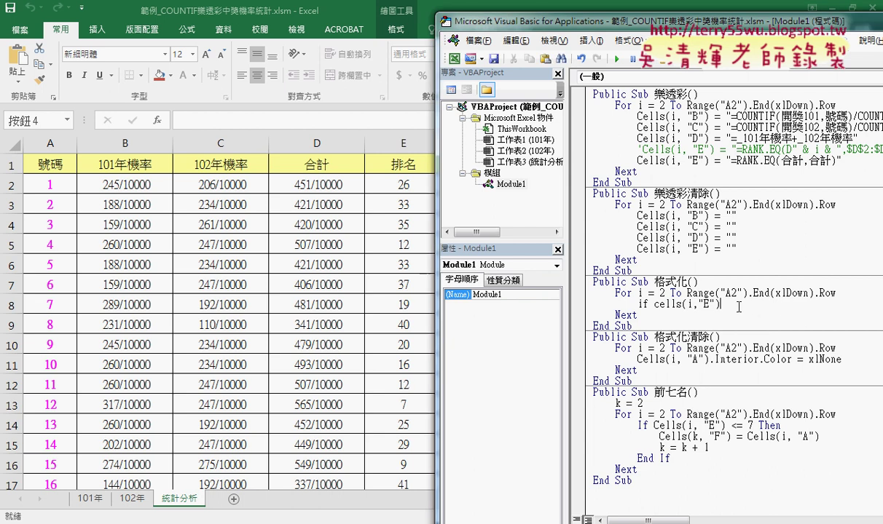
pyautogui.write('<=7')
pyautogui.write(' the')
pyautogui.write('n')
pyautogui.press('Return')
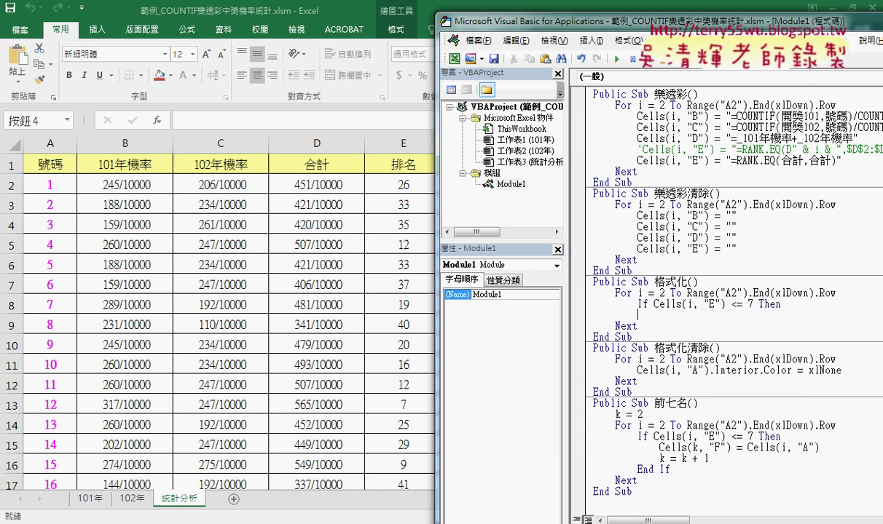
pyautogui.press('Return')
pyautogui.write('end')
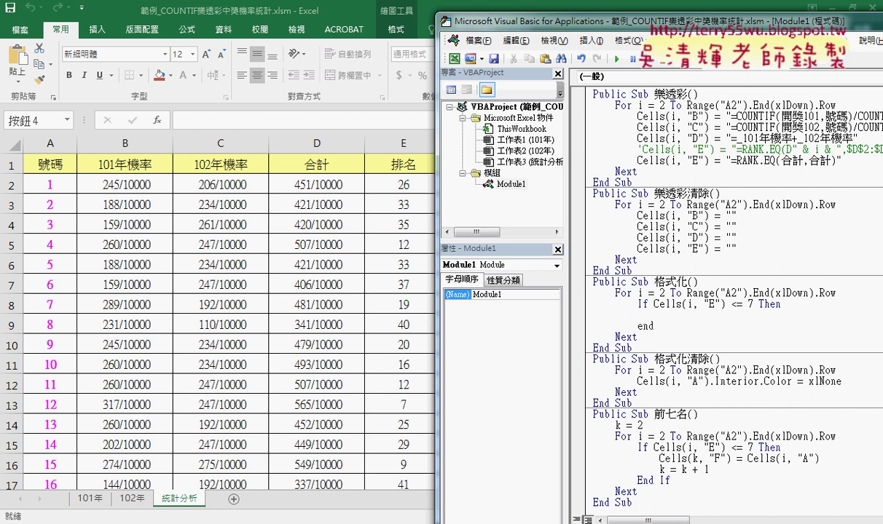
pyautogui.write(' if')
pyautogui.click(721, 314)
pyautogui.press('Tab')
pyautogui.moveTo(630, 300)
pyautogui.mouseDown()
pyautogui.moveTo(633, 328)
pyautogui.moveTo(699, 310)
pyautogui.moveTo(751, 309)
pyautogui.mouseUp()
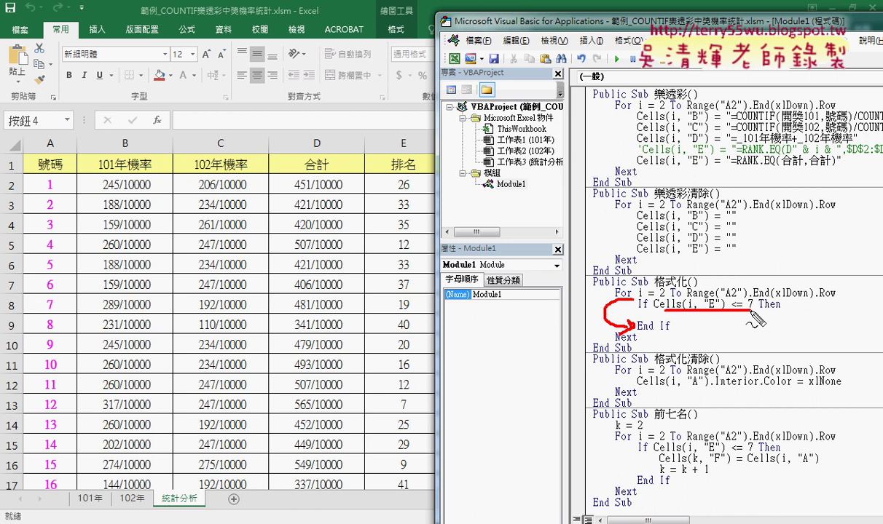
pyautogui.moveTo(410, 394); pyautogui.dragTo(420, 401)
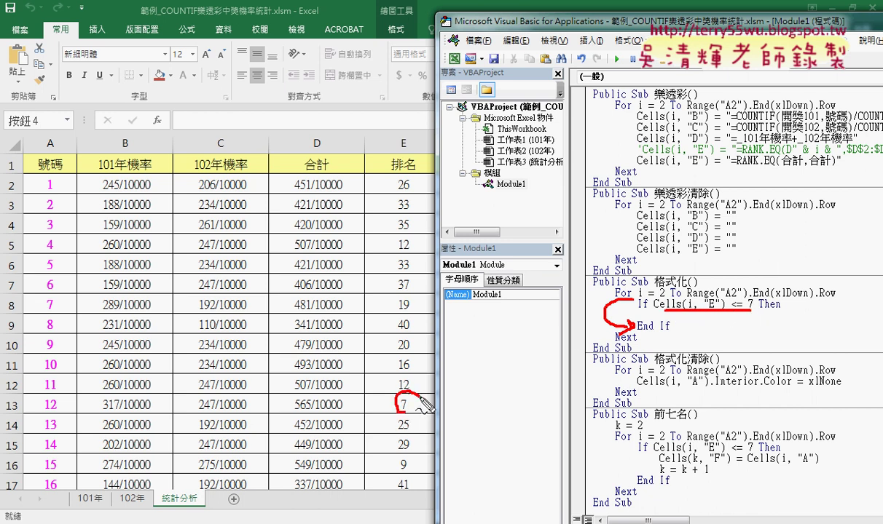
pyautogui.moveTo(405, 193)
pyautogui.mouseDown()
pyautogui.moveTo(408, 396)
pyautogui.moveTo(414, 377)
pyautogui.mouseUp()
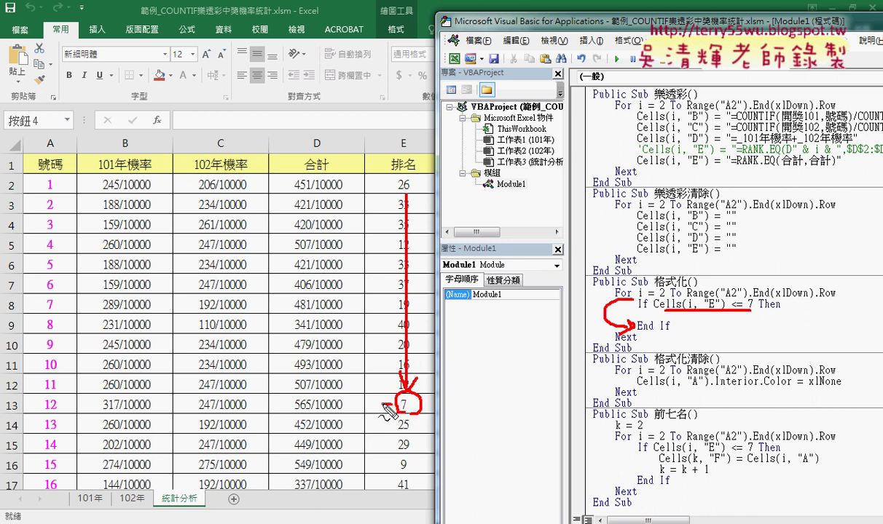
pyautogui.moveTo(391, 402)
pyautogui.mouseDown()
pyautogui.moveTo(81, 400)
pyautogui.moveTo(99, 412)
pyautogui.mouseUp()
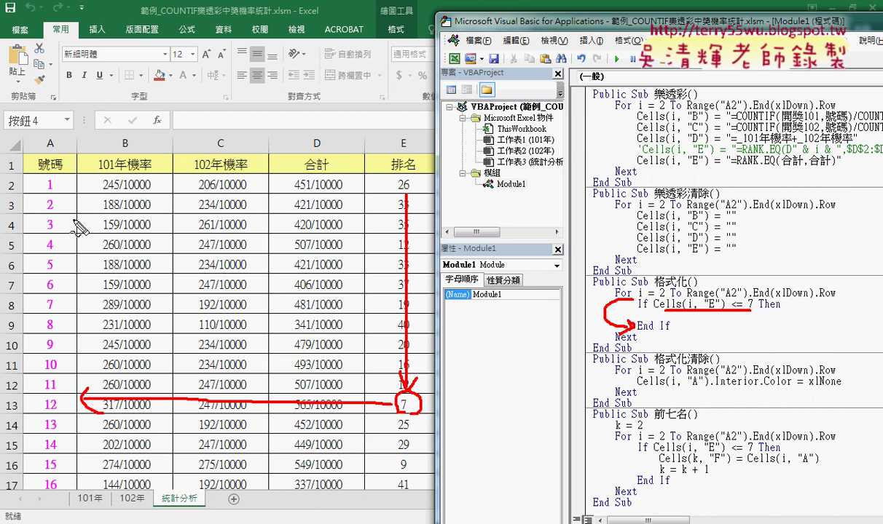
pyautogui.moveTo(64, 131); pyautogui.dragTo(69, 150)
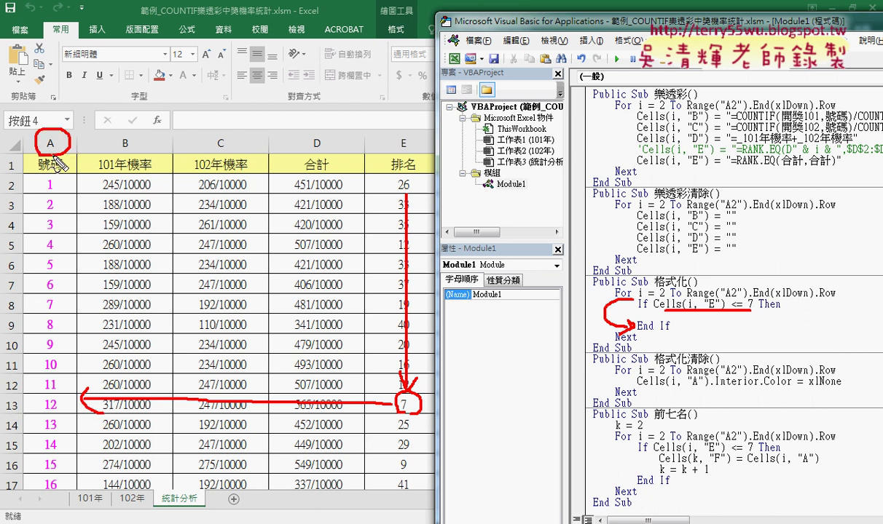
pyautogui.moveTo(67, 408)
pyautogui.mouseDown()
pyautogui.moveTo(38, 399)
pyautogui.moveTo(59, 423)
pyautogui.mouseUp()
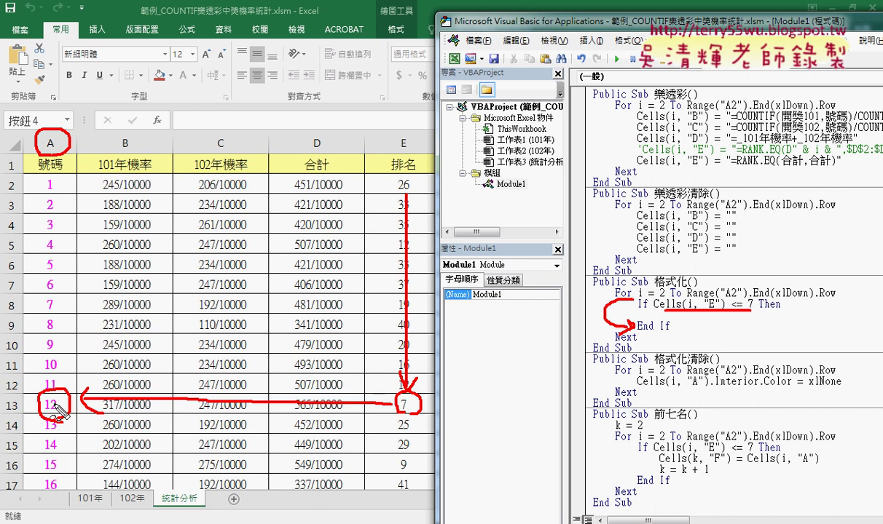
pyautogui.press('Escape')
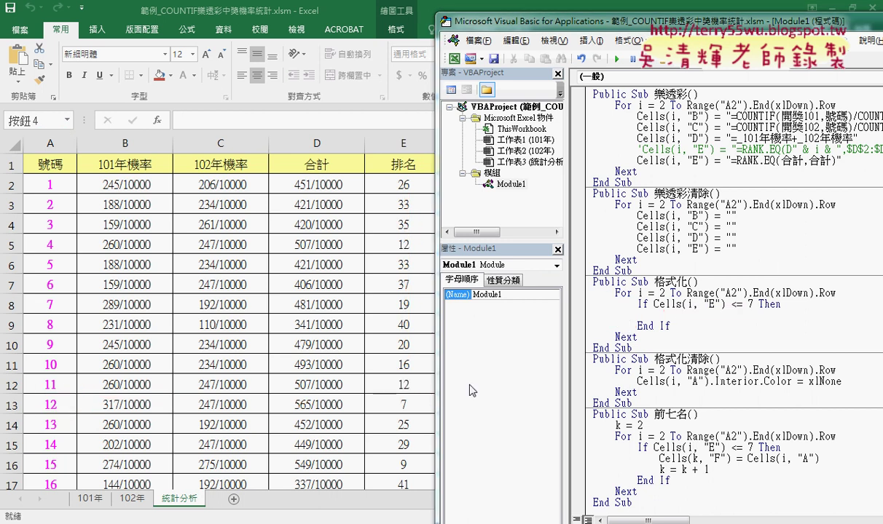
# Step: Start the fill line inside the If block as Cells.Interior.Color using autocomplete
pyautogui.click(670, 314)
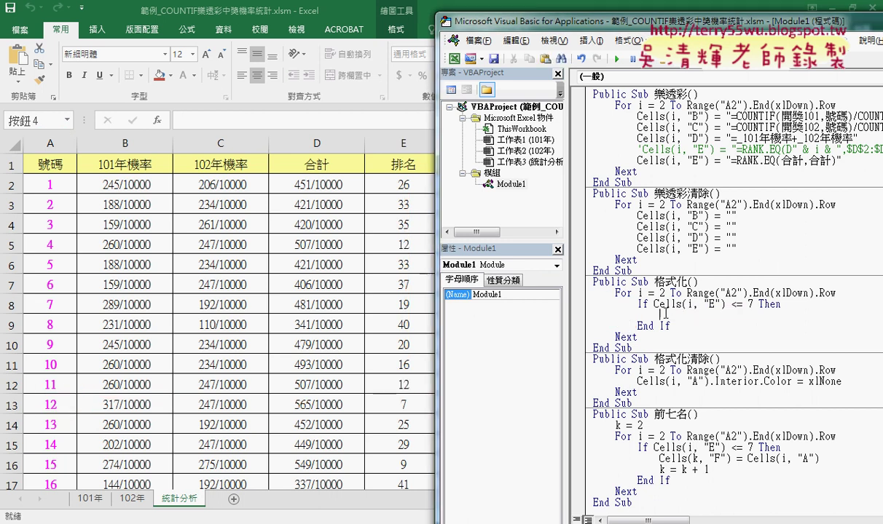
pyautogui.moveTo(654, 303)
pyautogui.mouseDown()
pyautogui.moveTo(721, 306)
pyautogui.moveTo(697, 324)
pyautogui.mouseUp()
pyautogui.write('A')
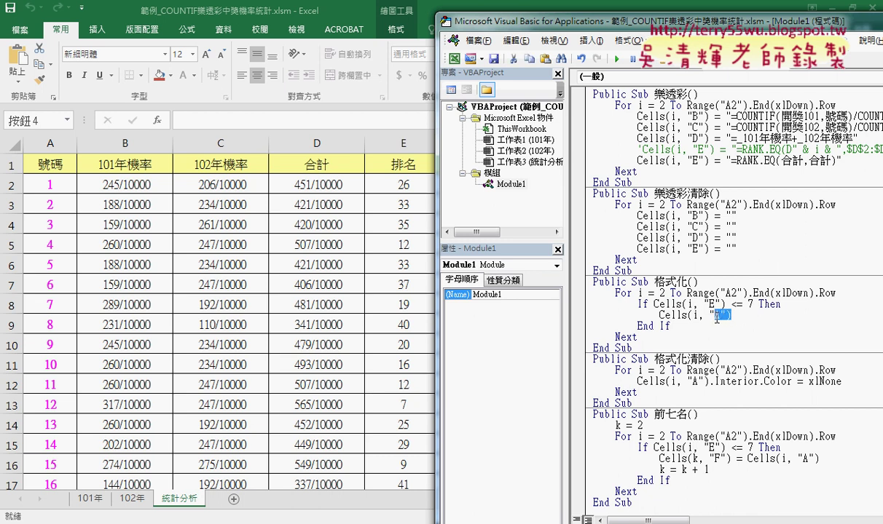
pyautogui.moveTo(738, 319); pyautogui.dragTo(690, 320)
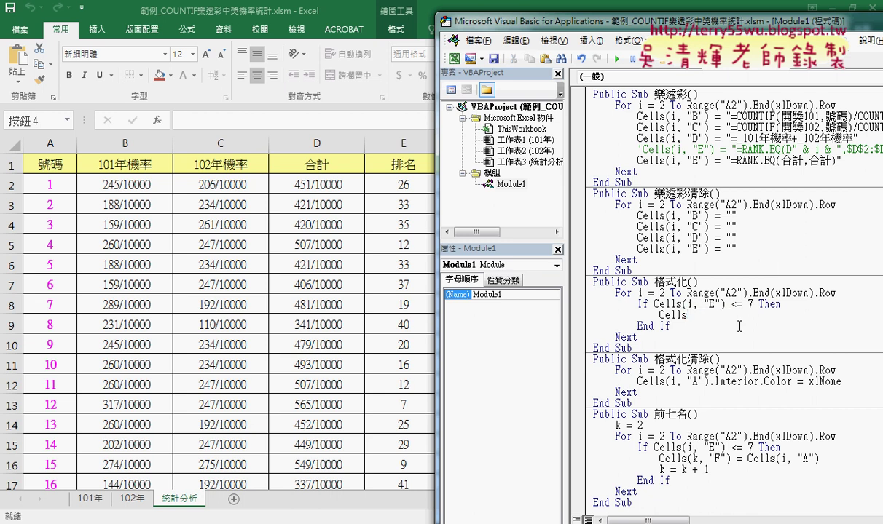
pyautogui.write('.i')
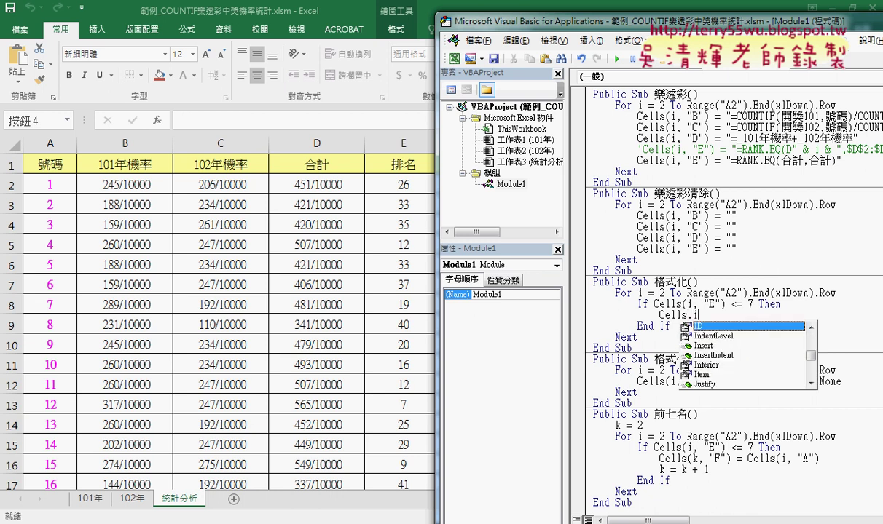
pyautogui.write('n')
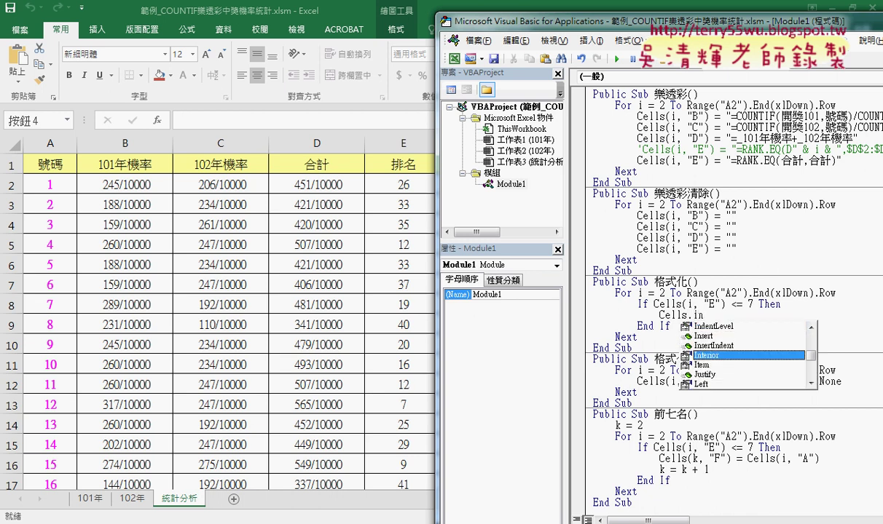
pyautogui.press('Tab')
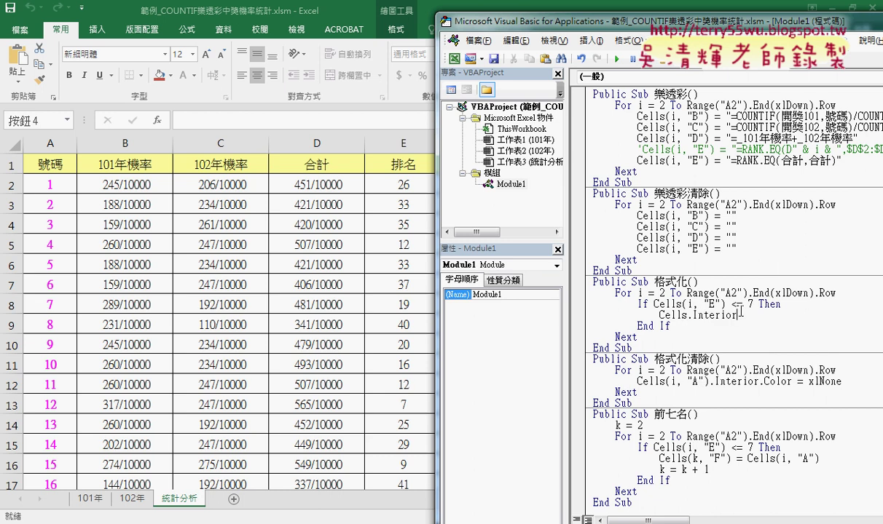
pyautogui.write('.')
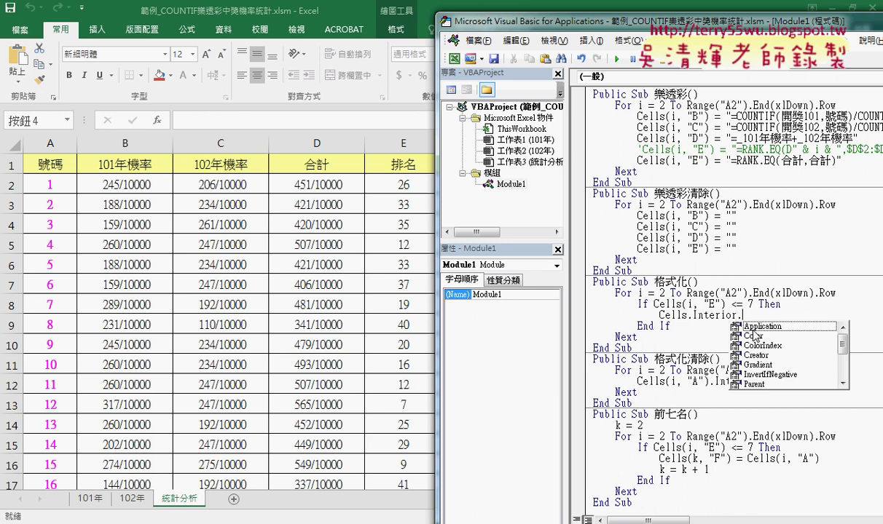
pyautogui.write('c')
pyautogui.press('Tab')
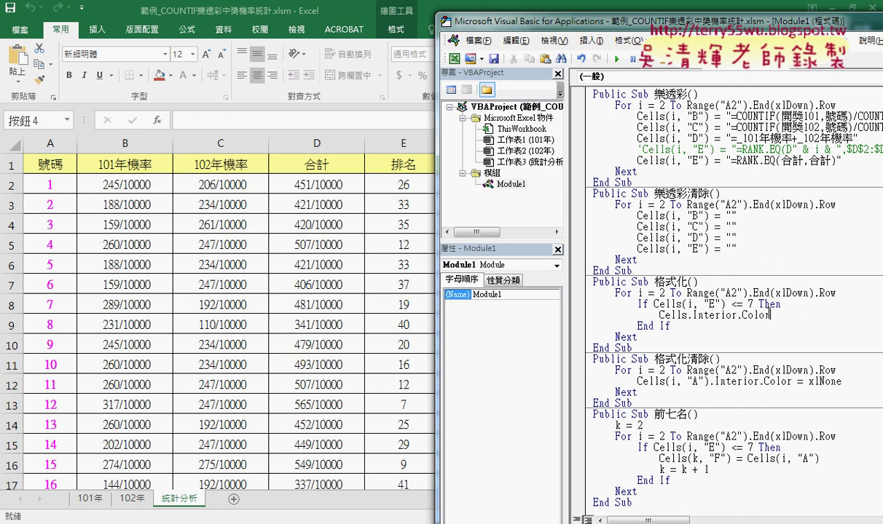
# Step: Complete it as Cells(i, "A").Interior.Color = RGB(255, 255, 0) and widen the code pane
pyautogui.write('=')
pyautogui.write('rgb')
pyautogui.write('(')
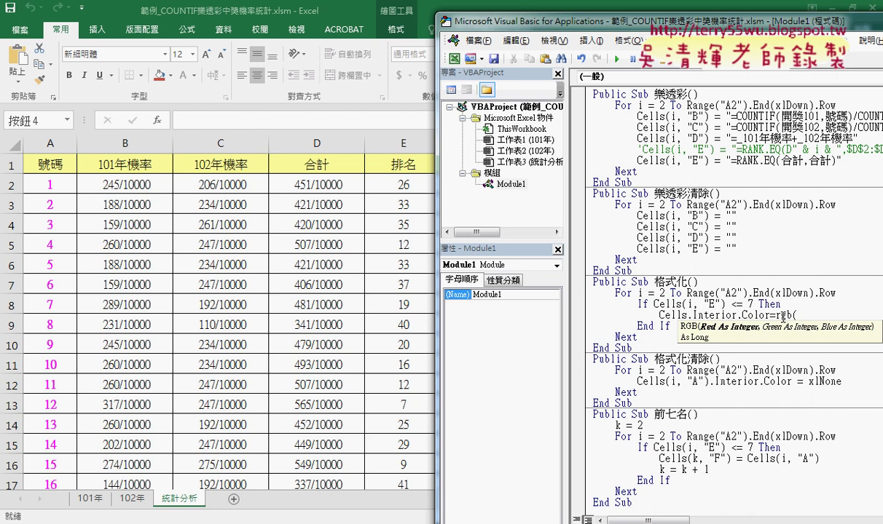
pyautogui.write('255')
pyautogui.write(',255')
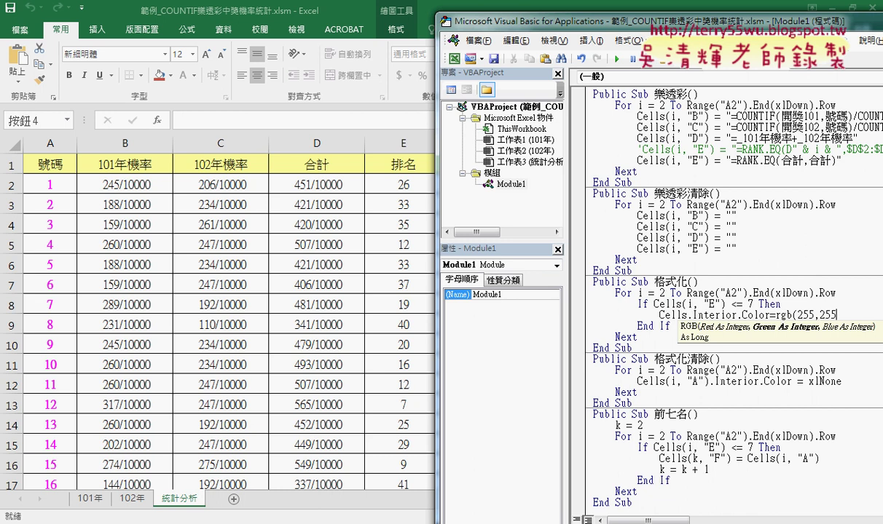
pyautogui.write(',0')
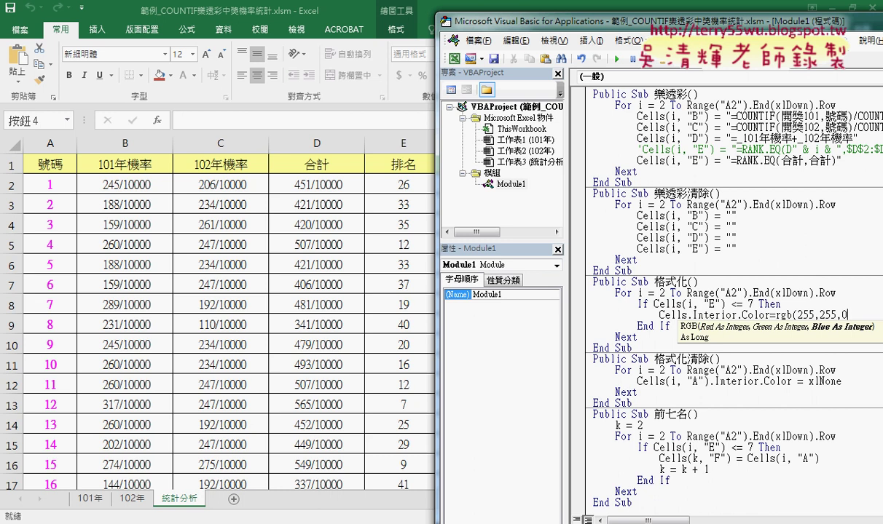
pyautogui.write(')')
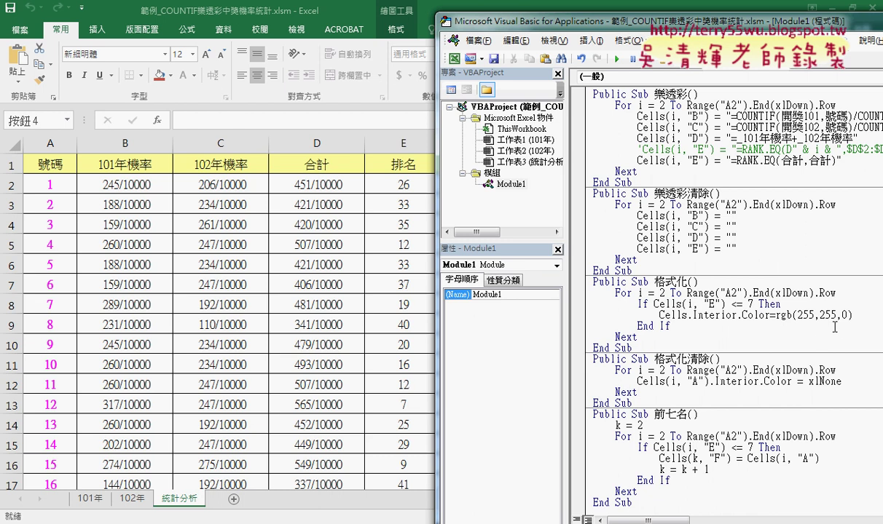
pyautogui.moveTo(711, 304)
pyautogui.mouseDown()
pyautogui.moveTo(724, 303)
pyautogui.moveTo(682, 303)
pyautogui.moveTo(688, 322)
pyautogui.moveTo(686, 315)
pyautogui.mouseUp()
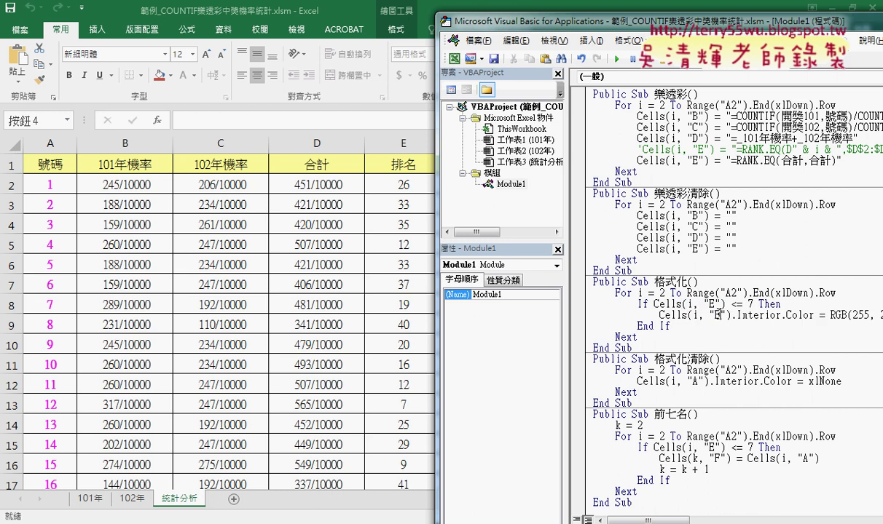
pyautogui.doubleClick(716, 316)
pyautogui.write('A')
pyautogui.moveTo(565, 307); pyautogui.dragTo(516, 302)
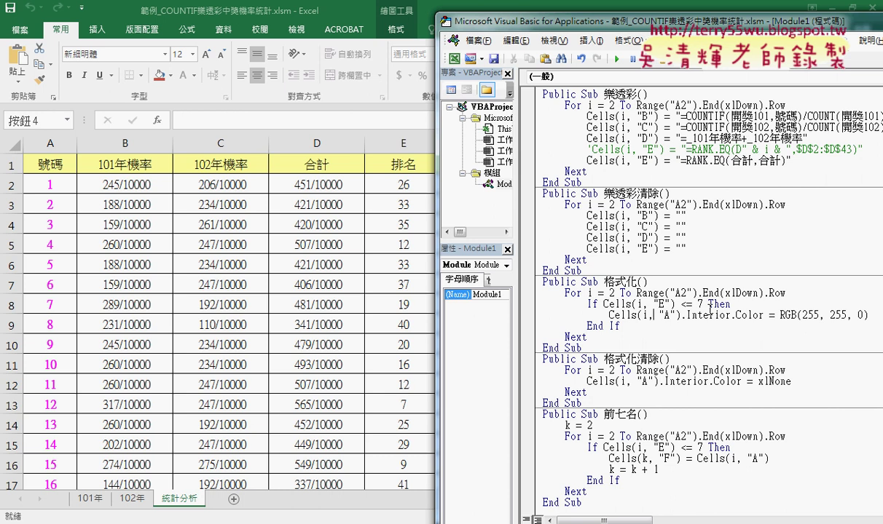
# Step: Step through 格式化 with F8 past rows 2 and 3 to row 4's rank-35 If test
pyautogui.press('F8')
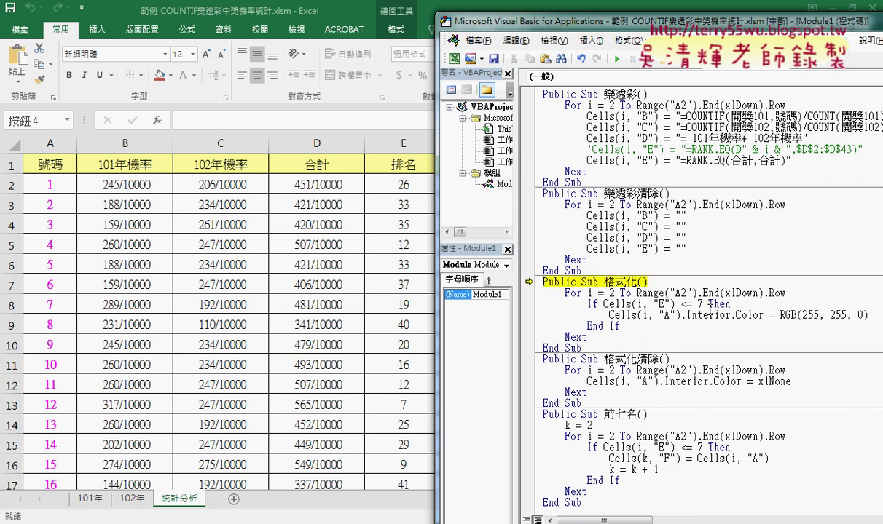
pyautogui.press('F8')
pyautogui.press('F8')
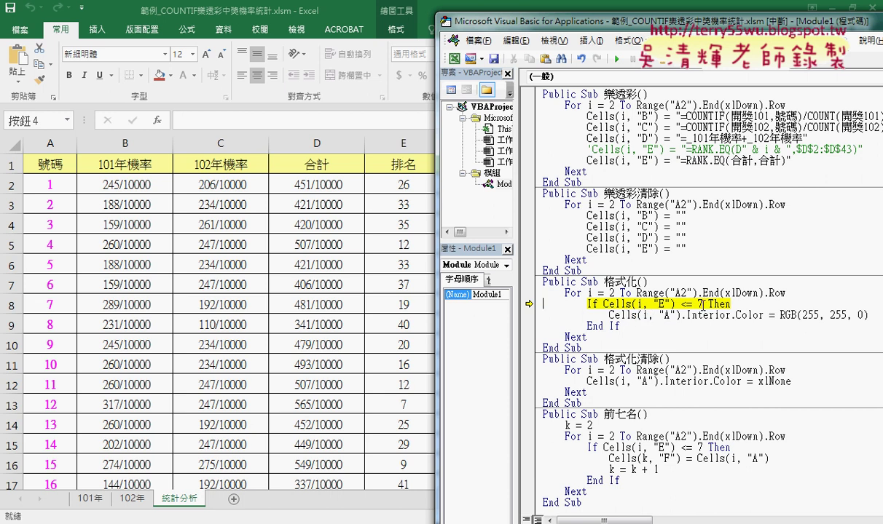
pyautogui.press('F8')
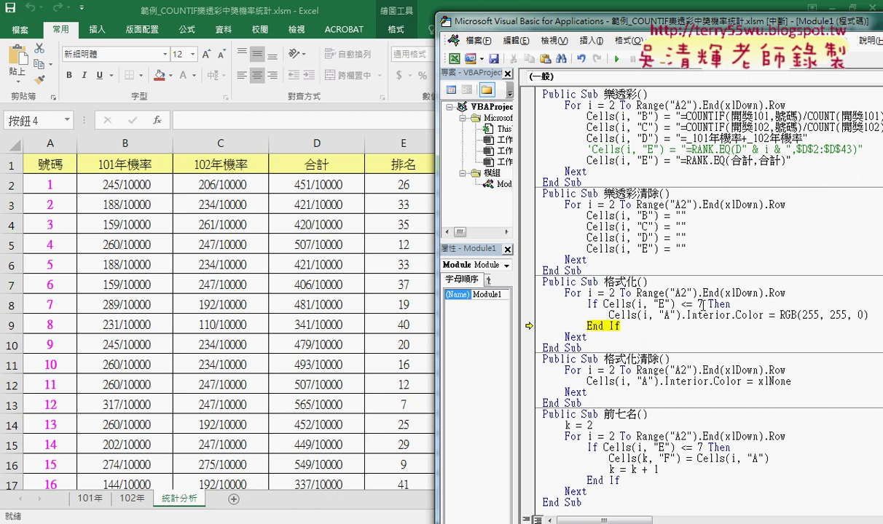
pyautogui.press('F8')
pyautogui.press('F8')
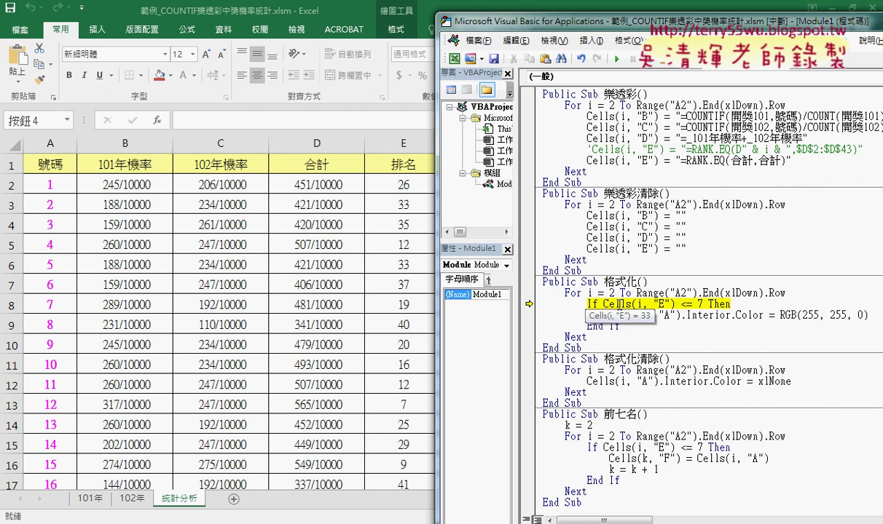
pyautogui.press('F8')
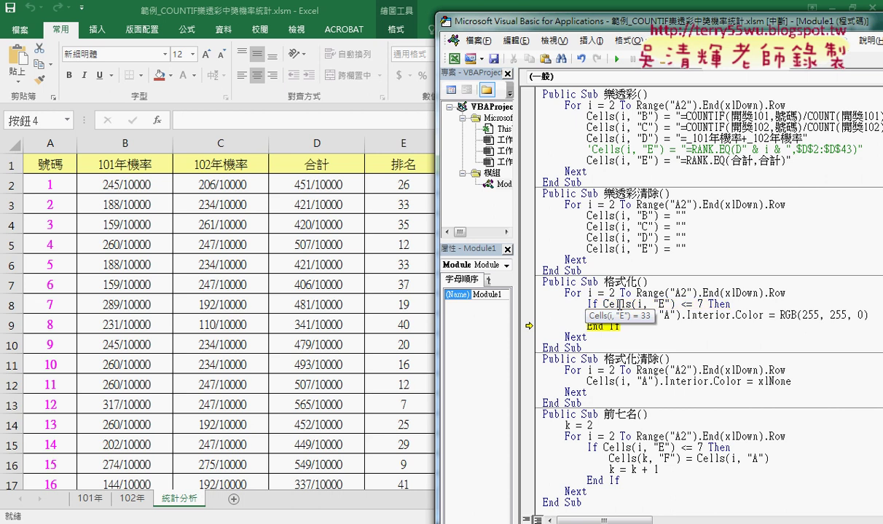
pyautogui.press('F8')
pyautogui.press('F8')
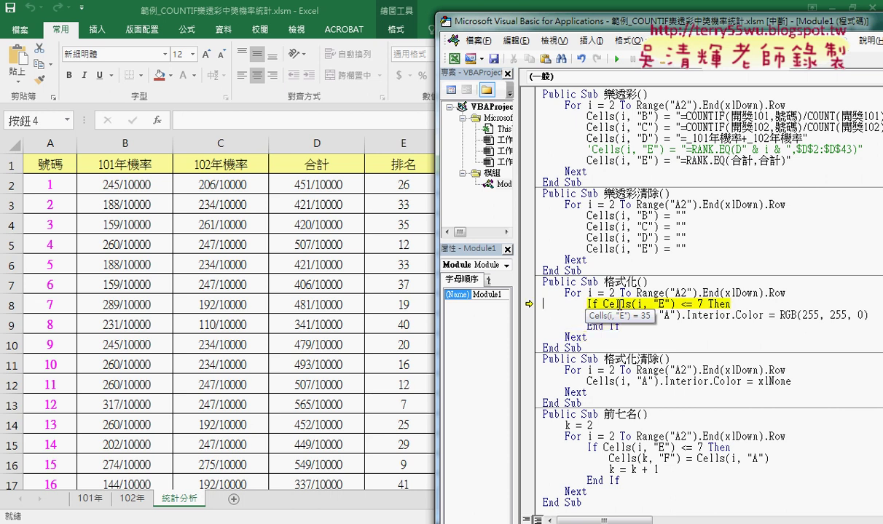
pyautogui.press('F8')
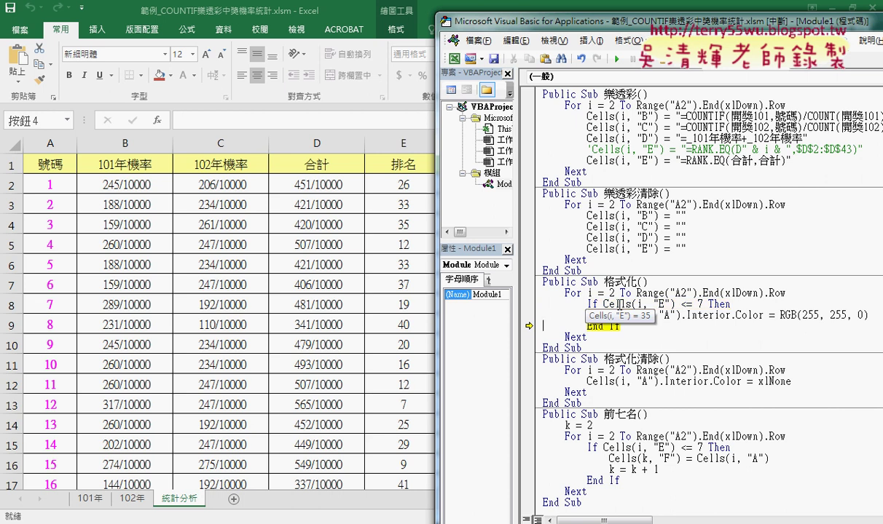
# Step: Break on the Interior.Color line, run to it, then execute it to fill A13 (number 12) yellow
pyautogui.click(529, 316)
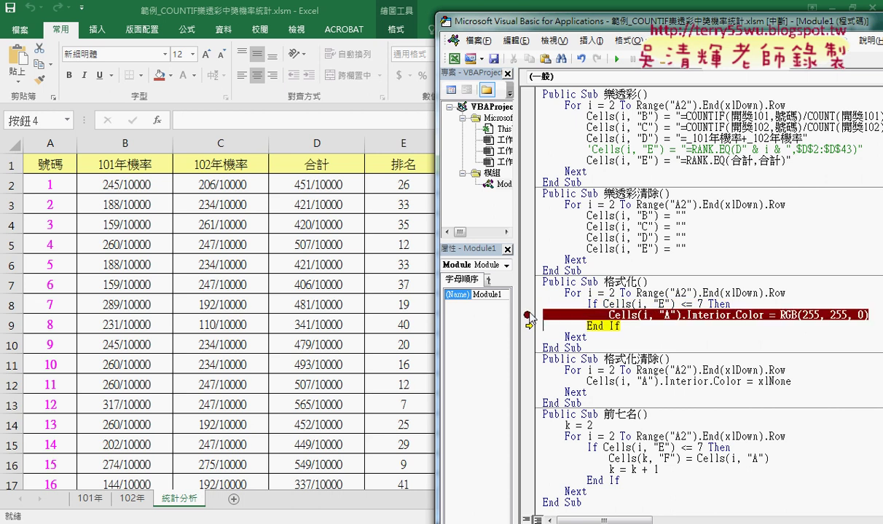
pyautogui.click(617, 59)
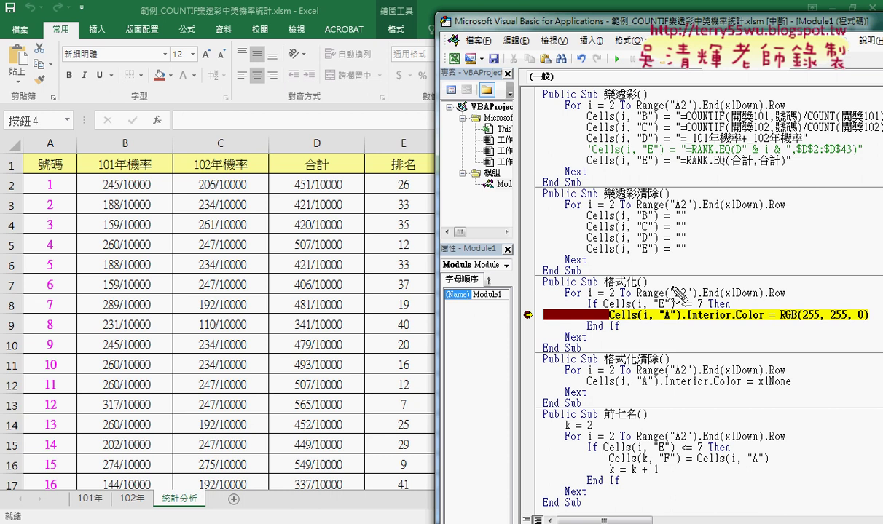
pyautogui.moveTo(645, 300); pyautogui.dragTo(640, 331)
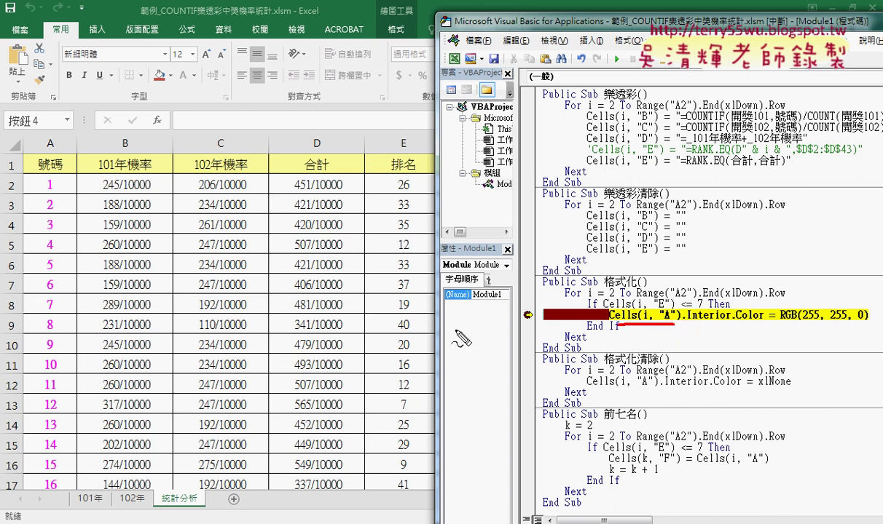
pyautogui.moveTo(60, 414); pyautogui.dragTo(58, 397)
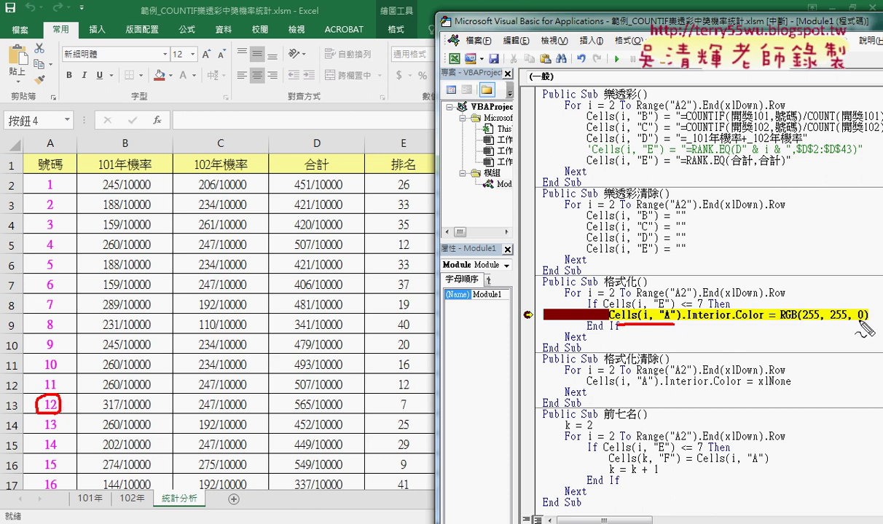
pyautogui.moveTo(779, 320); pyautogui.dragTo(863, 320)
pyautogui.moveTo(753, 318)
pyautogui.mouseDown()
pyautogui.moveTo(179, 290)
pyautogui.moveTo(51, 406)
pyautogui.moveTo(91, 410)
pyautogui.mouseUp()
pyautogui.press('Escape')
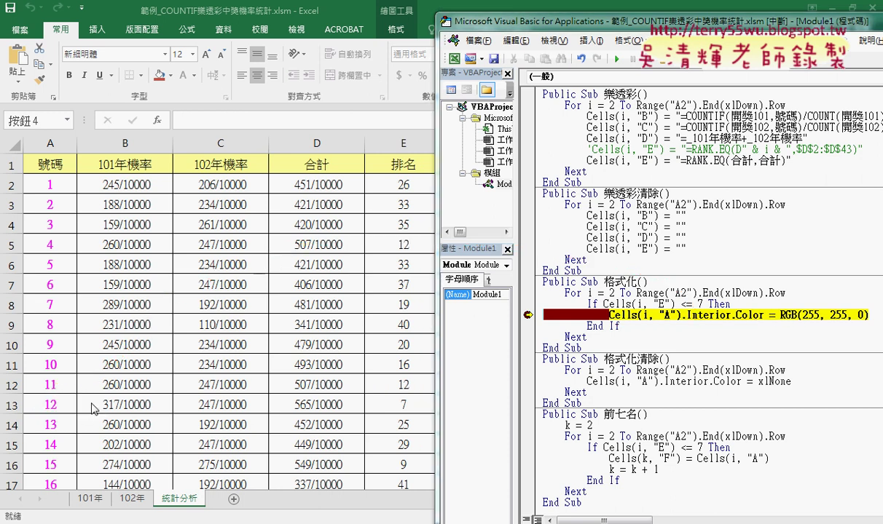
pyautogui.click(631, 329)
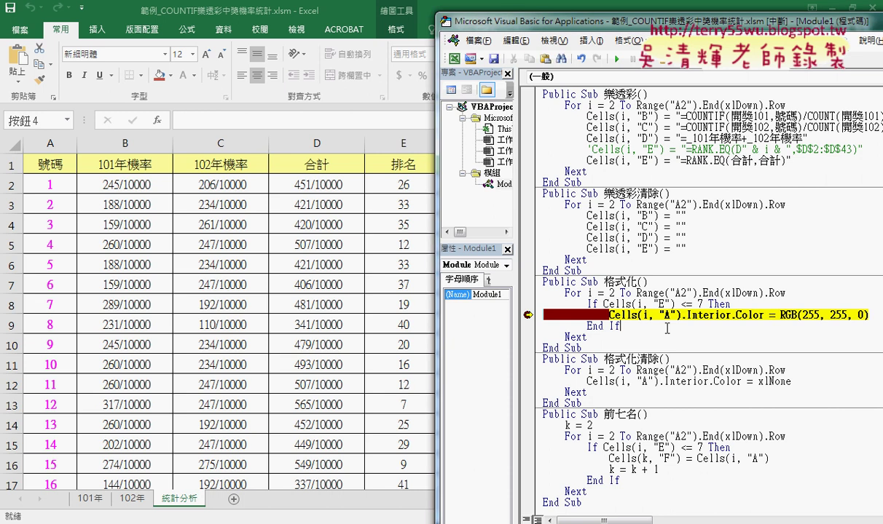
pyautogui.press('F8')
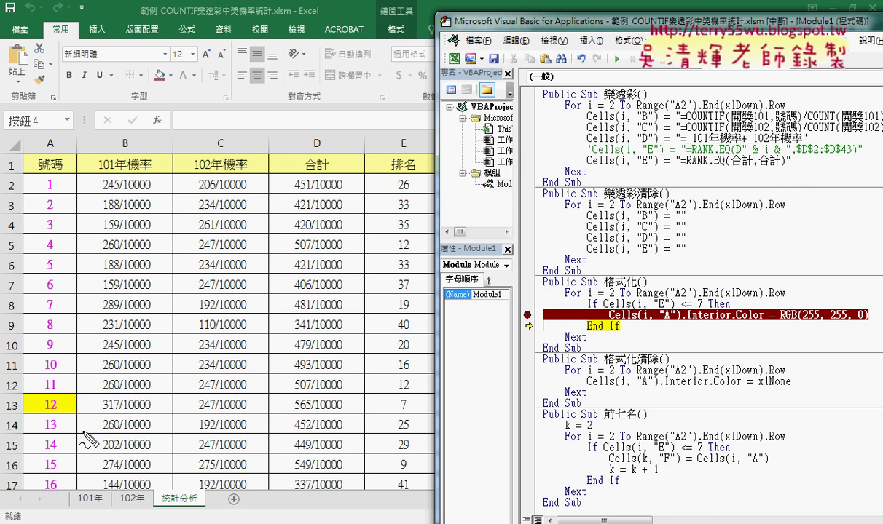
# Step: Point out the newly yellow cell A13, then move the code window aside to show the sheet
pyautogui.moveTo(82, 397); pyautogui.dragTo(80, 421)
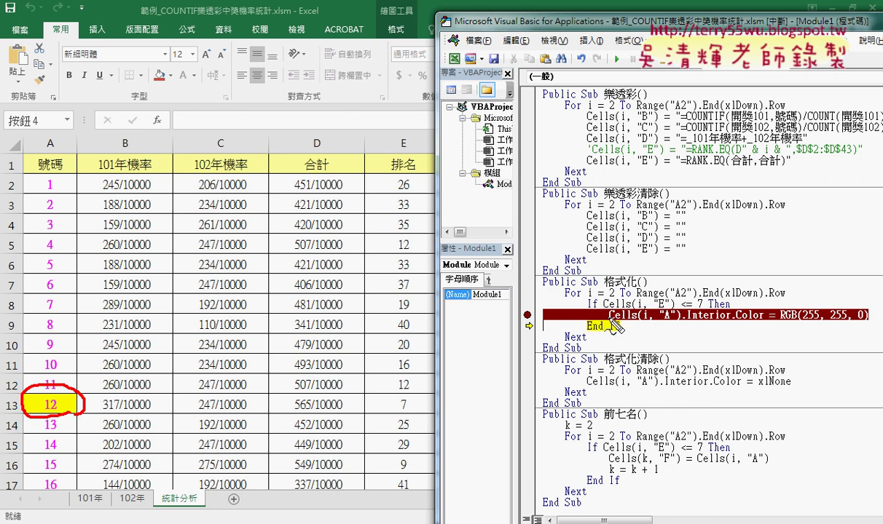
pyautogui.moveTo(687, 323); pyautogui.dragTo(848, 328)
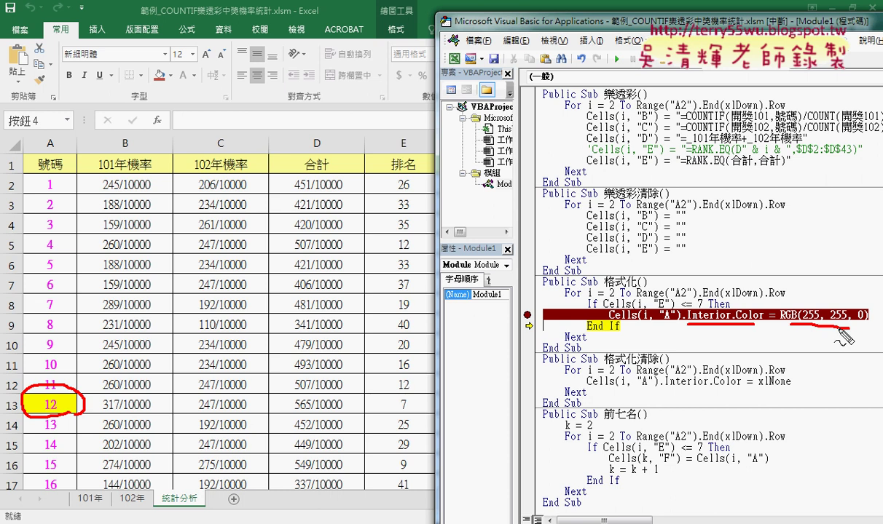
pyautogui.press('Escape')
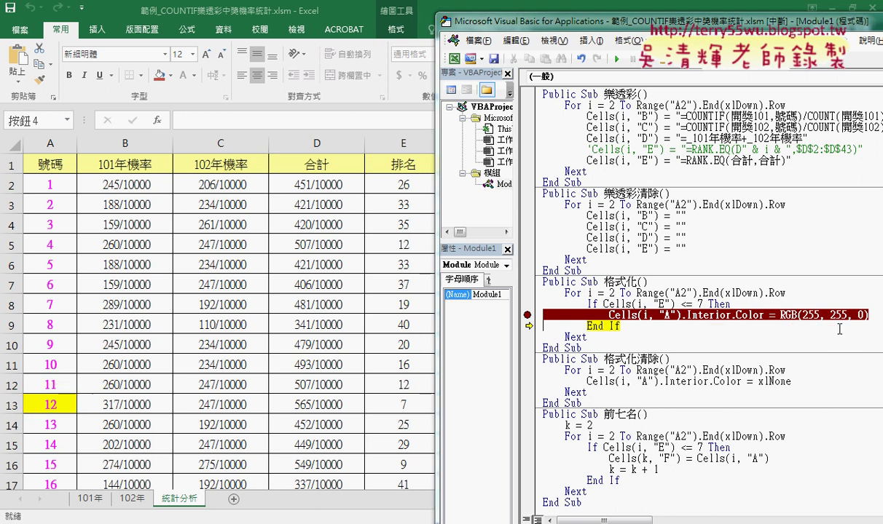
pyautogui.moveTo(615, 23)
pyautogui.mouseDown()
pyautogui.moveTo(815, 20)
pyautogui.moveTo(478, 20)
pyautogui.mouseUp()
# Step: Resume 格式化, removing the yellow-fill breakpoint so the macro finishes
pyautogui.click(475, 51)
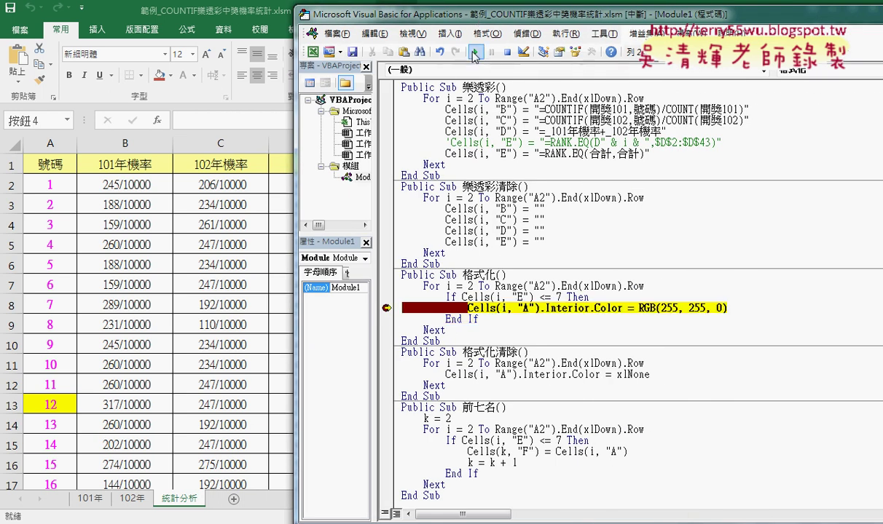
pyautogui.click(386, 308)
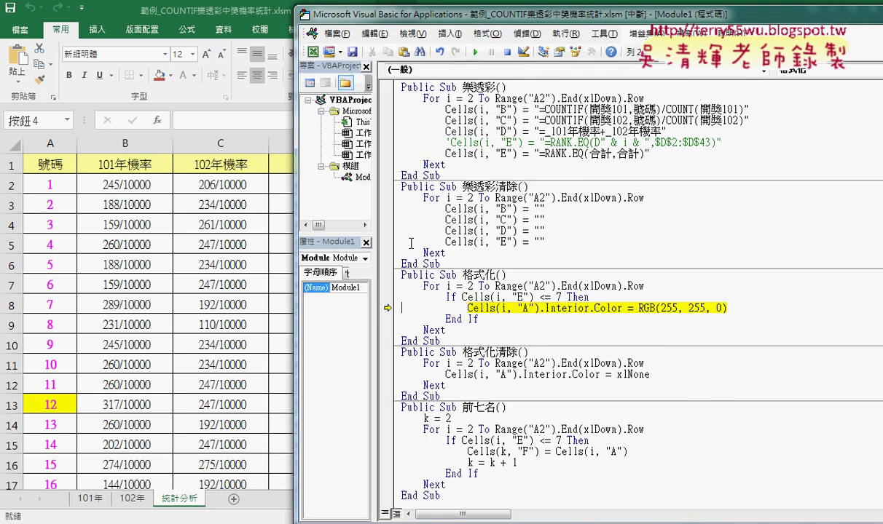
pyautogui.click(475, 52)
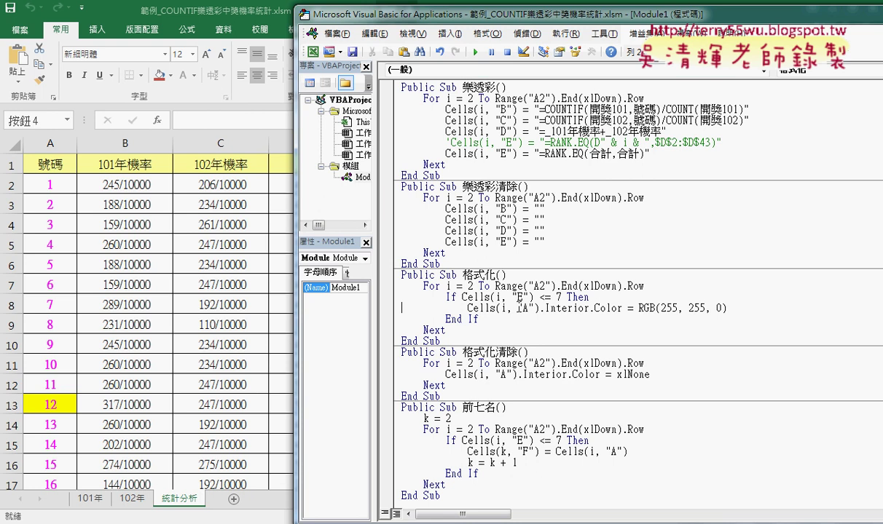
# Step: Replace 格式化清除's old loop with a copy of 格式化's For…Next loop
pyautogui.moveTo(441, 397); pyautogui.dragTo(390, 353)
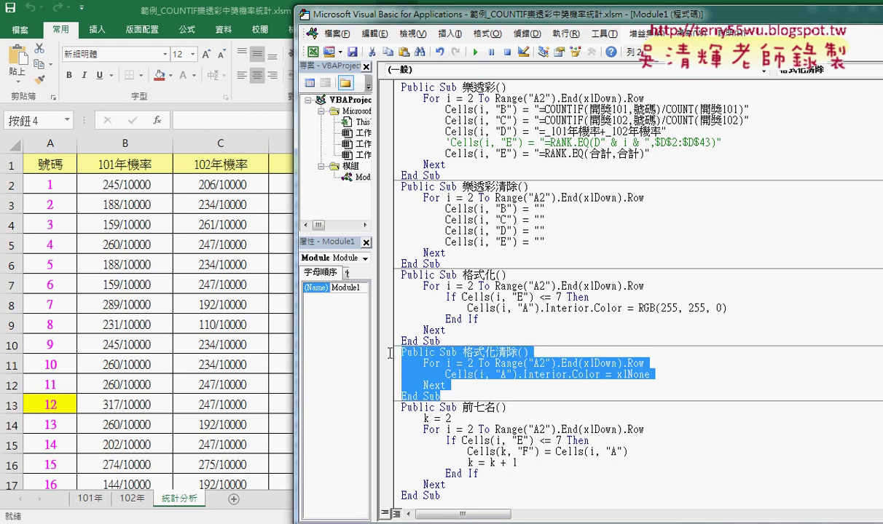
pyautogui.moveTo(401, 396); pyautogui.dragTo(384, 367)
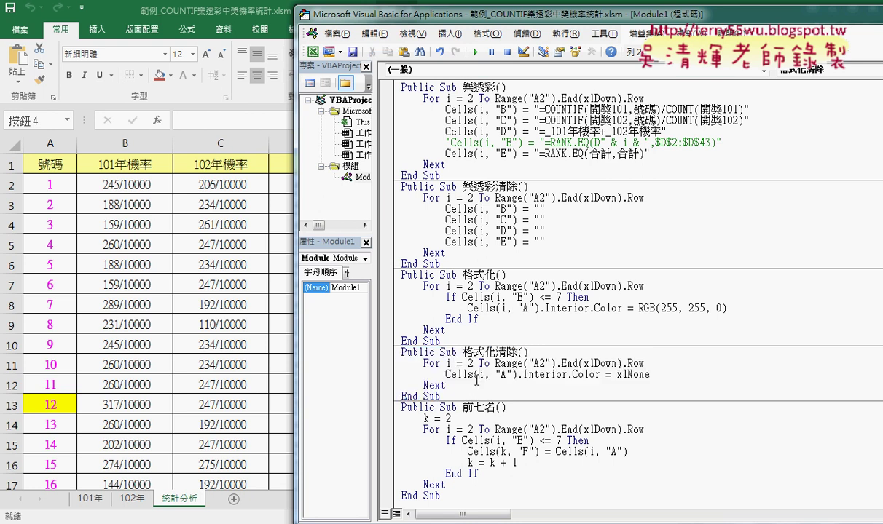
pyautogui.press('Delete')
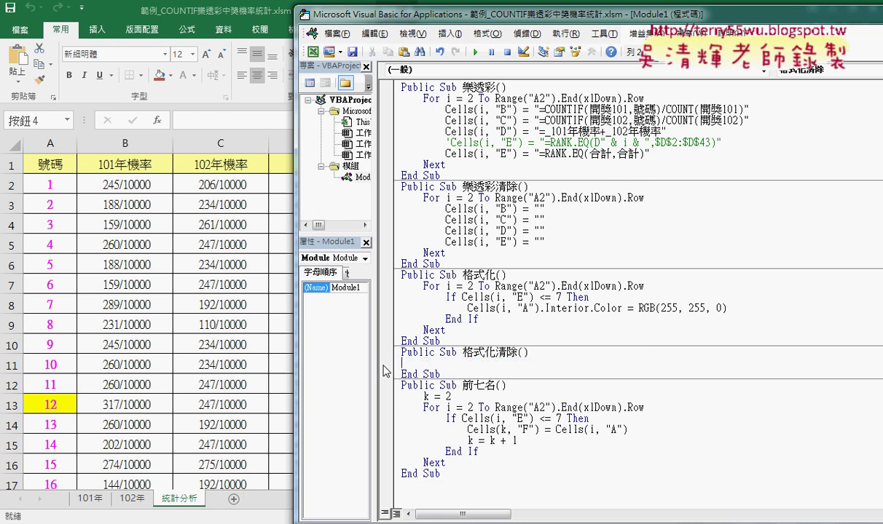
pyautogui.moveTo(458, 333); pyautogui.dragTo(400, 287)
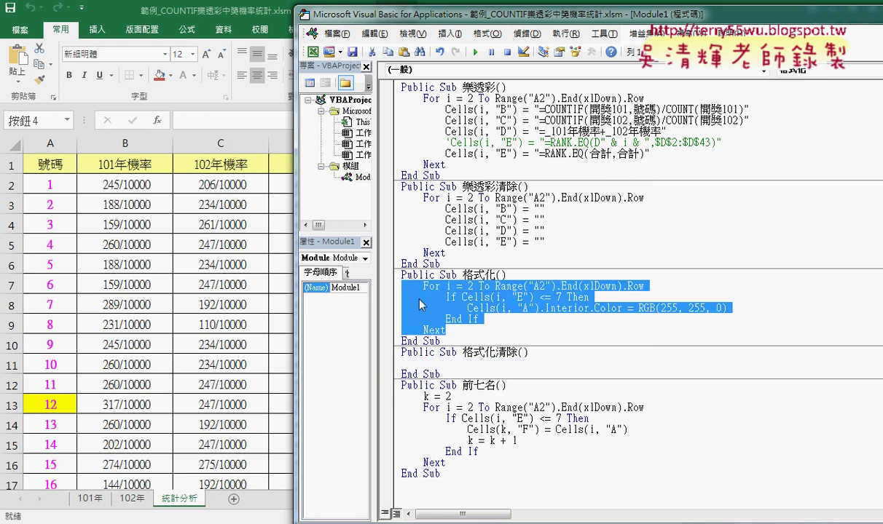
pyautogui.moveTo(406, 364); pyautogui.dragTo(405, 362)
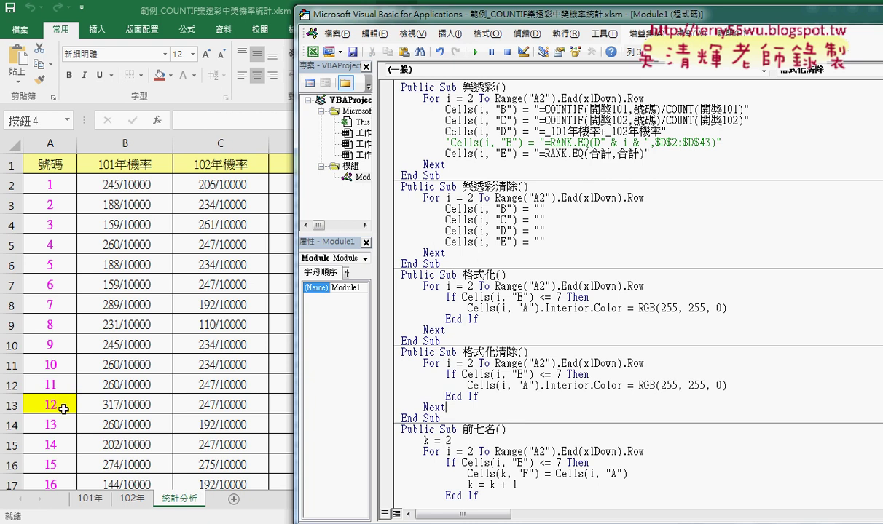
# Step: Remove the If and End If lines and extra indentation from the copied loop in 格式化清除
pyautogui.moveTo(588, 375); pyautogui.dragTo(399, 374)
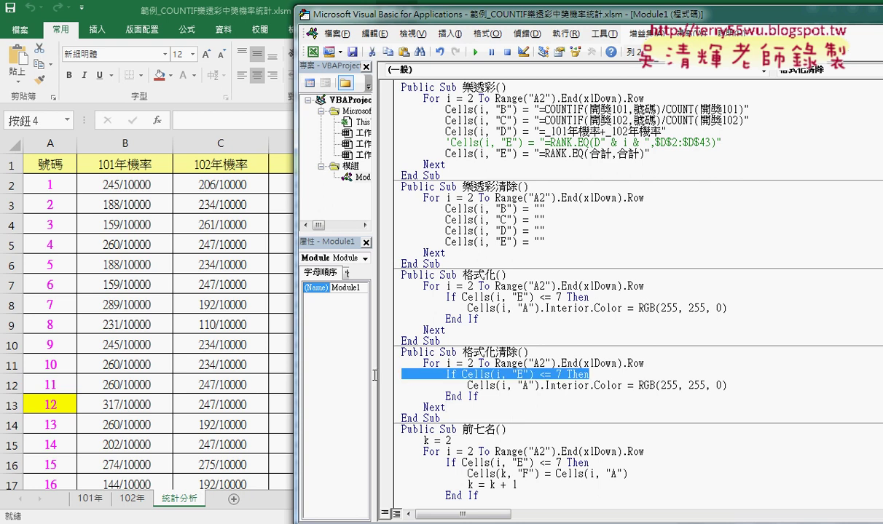
pyautogui.press('Delete')
pyautogui.press('Delete')
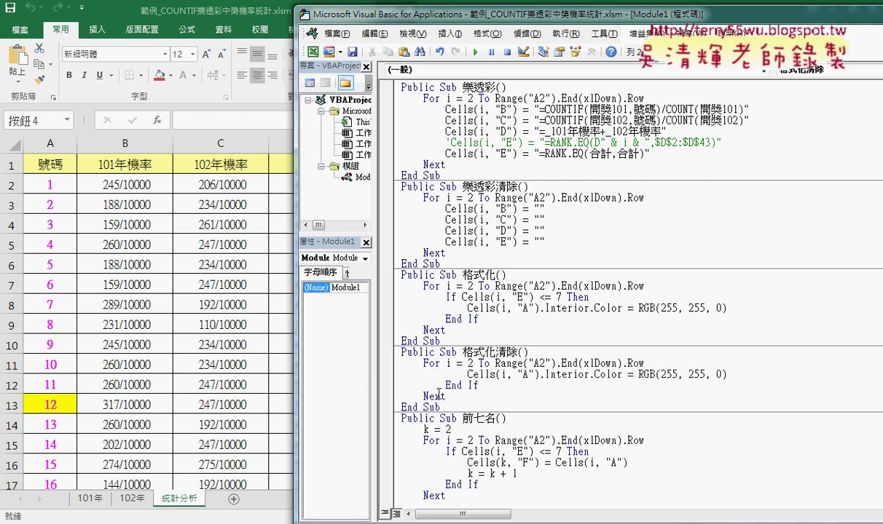
pyautogui.click(495, 385)
pyautogui.moveTo(495, 386); pyautogui.dragTo(400, 385)
pyautogui.press('Delete')
pyautogui.press('Delete')
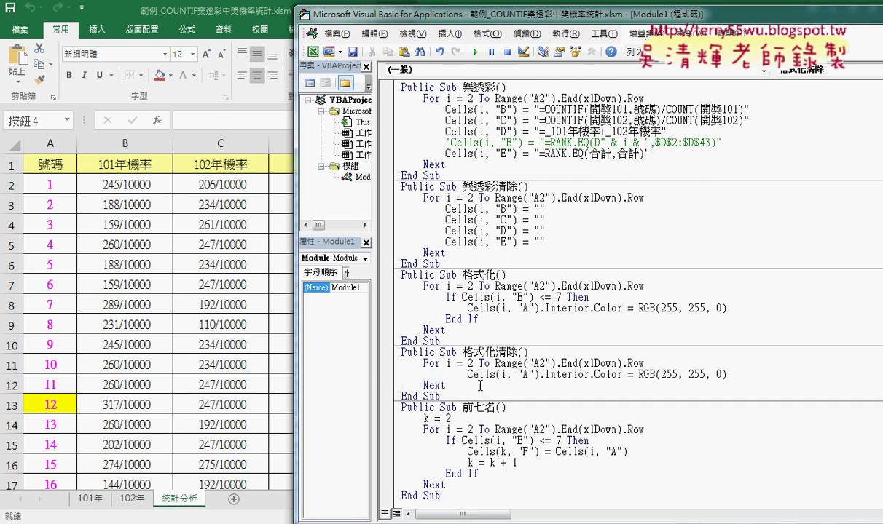
pyautogui.moveTo(467, 375); pyautogui.dragTo(445, 375)
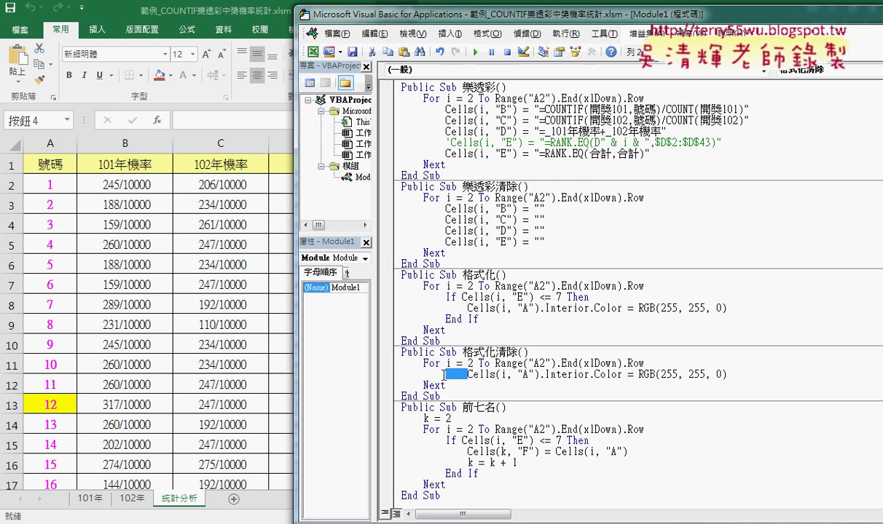
pyautogui.press('Delete')
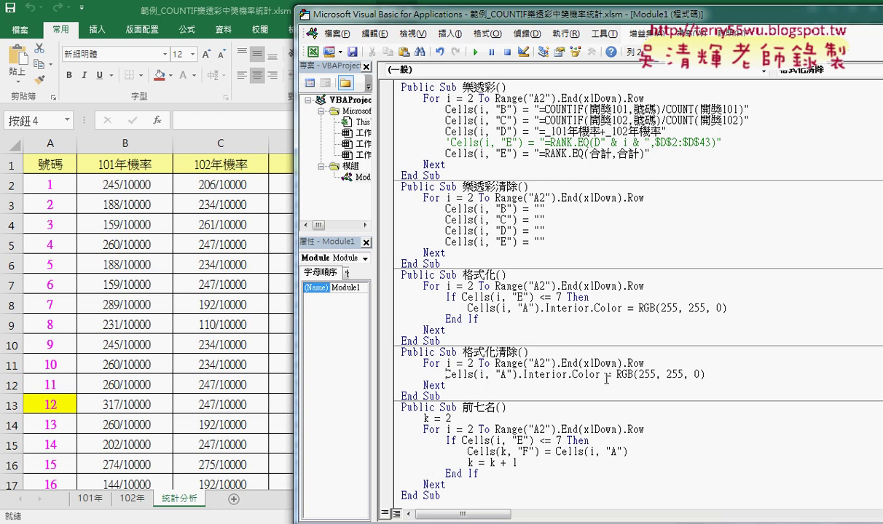
# Step: Change RGB(255, 255, 0) to xlNone and run 格式化清除 with F5, clearing A13's yellow
pyautogui.moveTo(616, 375); pyautogui.dragTo(714, 375)
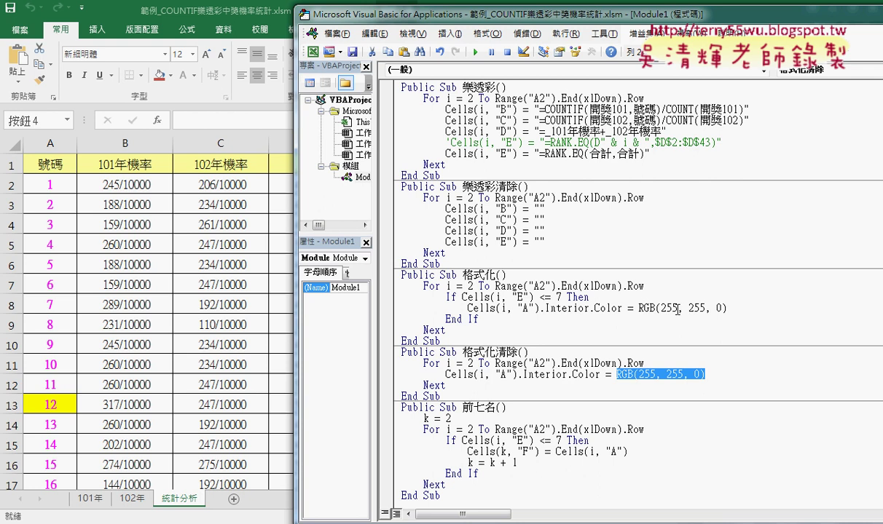
pyautogui.write('x')
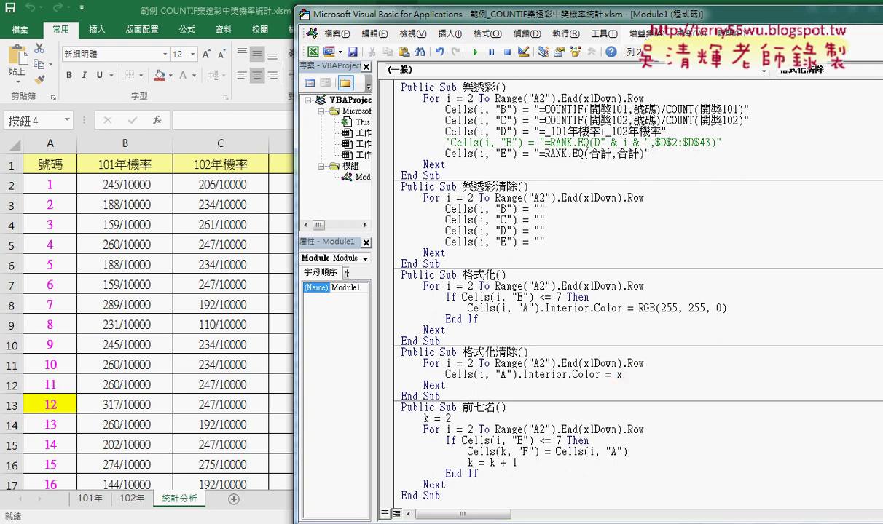
pyautogui.write('lnone')
pyautogui.moveTo(649, 375); pyautogui.dragTo(620, 375)
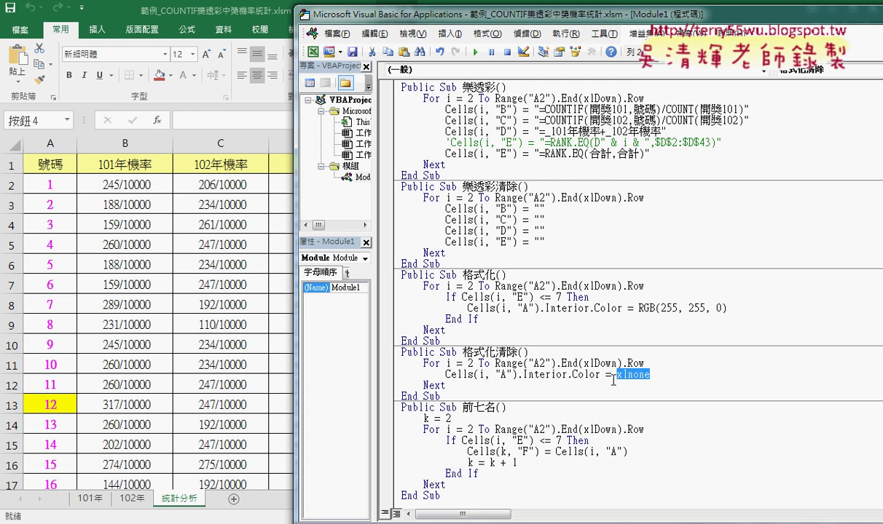
pyautogui.click(590, 393)
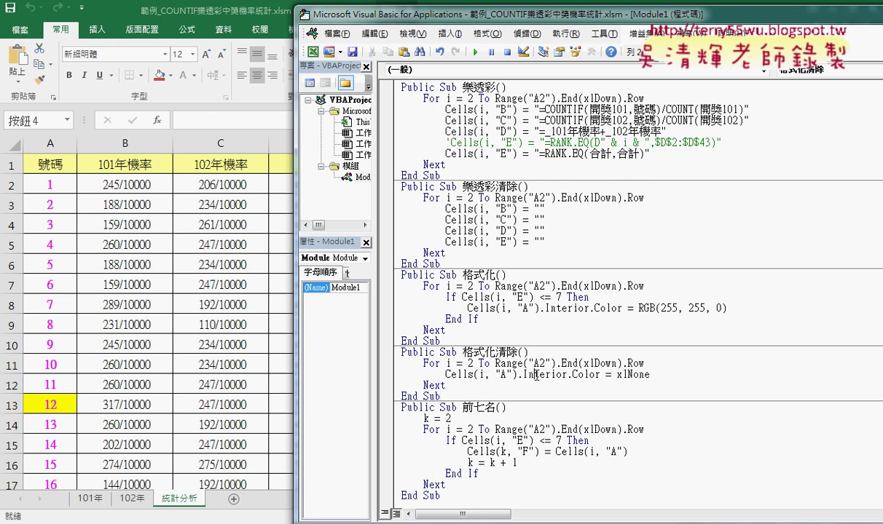
pyautogui.press('F5')
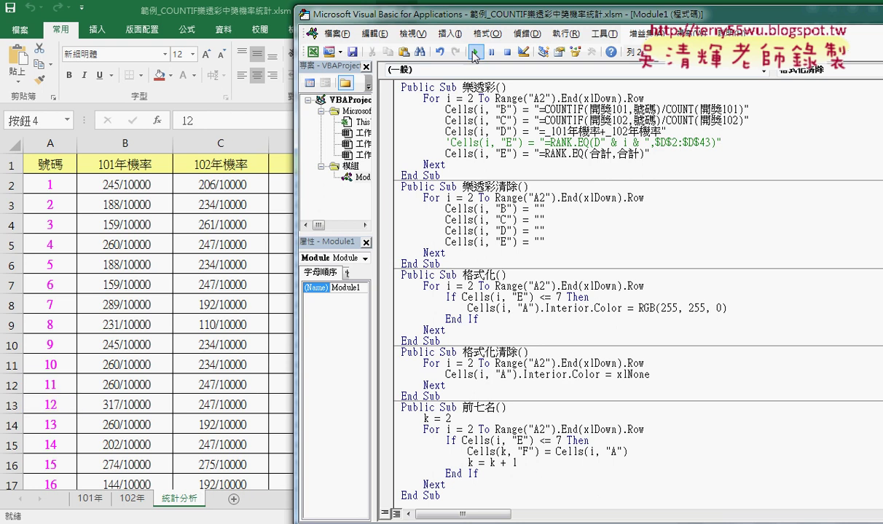
# Step: Back on the sheet, run the 格式化 button and check the top-seven 號碼 cells turn yellow
pyautogui.click(56, 404)
pyautogui.scroll(-3, 56, 403)
pyautogui.scroll(-8, 60, 401)
pyautogui.scroll(4, 61, 399)
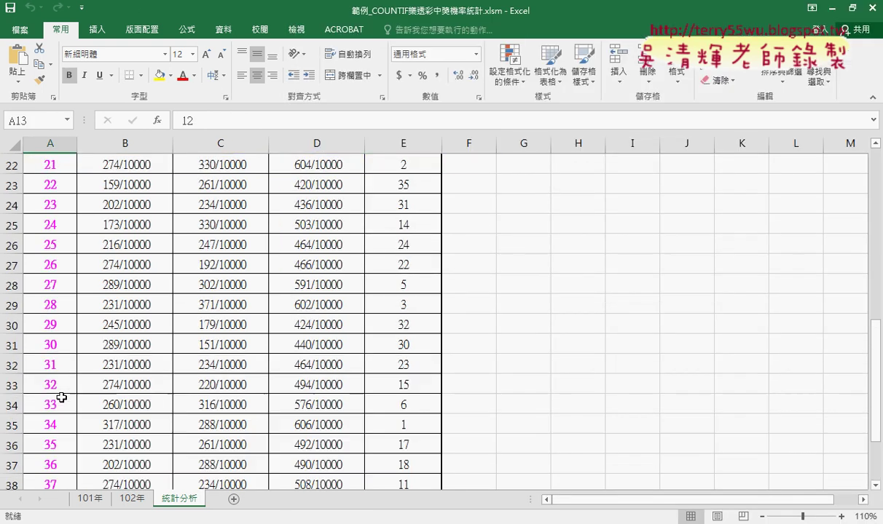
pyautogui.scroll(7, 61, 396)
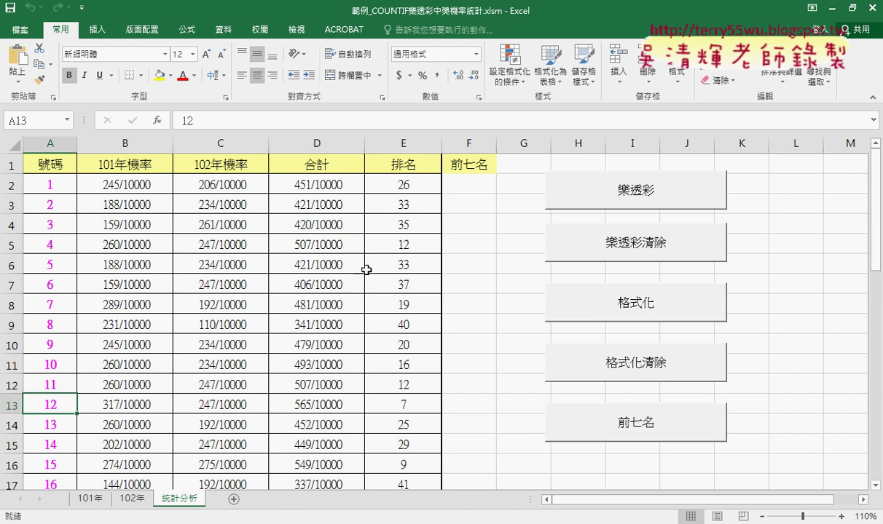
pyautogui.click(655, 309)
pyautogui.scroll(-4, 263, 316)
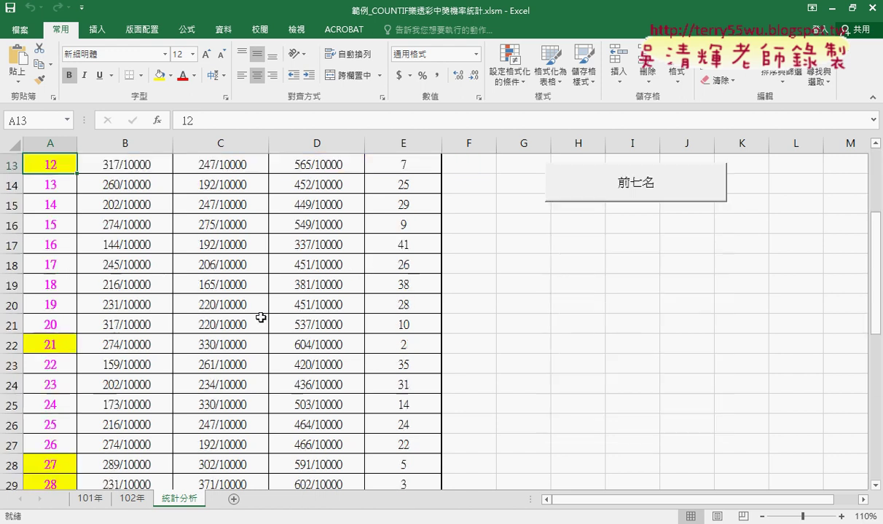
pyautogui.scroll(-2, 195, 309)
pyautogui.scroll(4, 109, 332)
pyautogui.scroll(2, 108, 331)
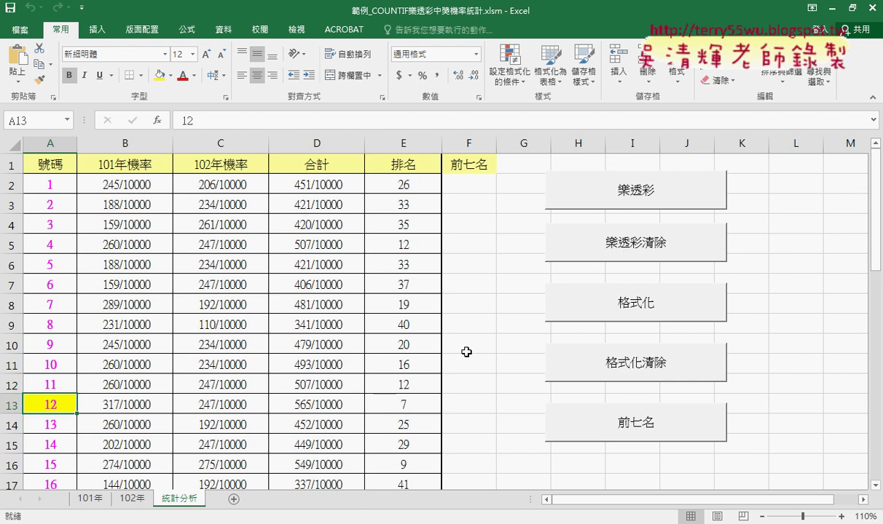
# Step: Run the 格式化清除 button and confirm column A's yellow fills are gone
pyautogui.click(550, 364)
pyautogui.scroll(-3, 147, 330)
pyautogui.scroll(-5, 147, 330)
pyautogui.scroll(-2, 147, 330)
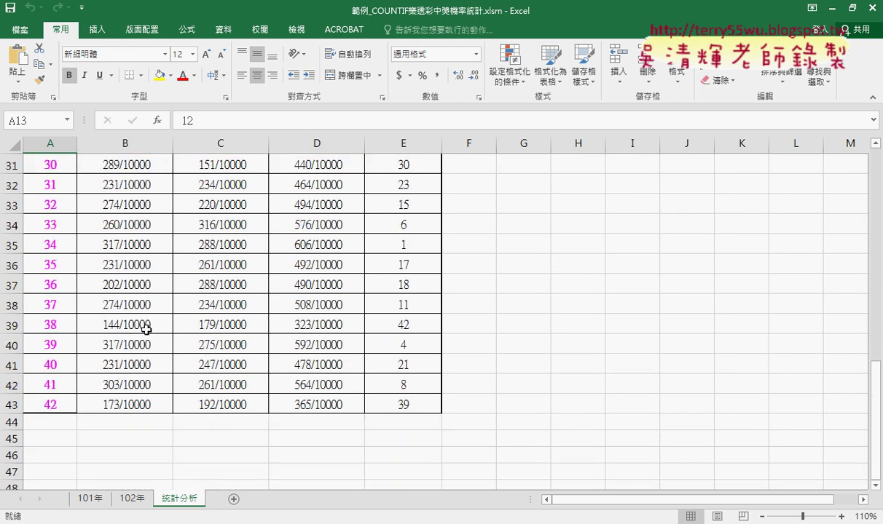
pyautogui.scroll(8, 153, 331)
pyautogui.scroll(2, 172, 250)
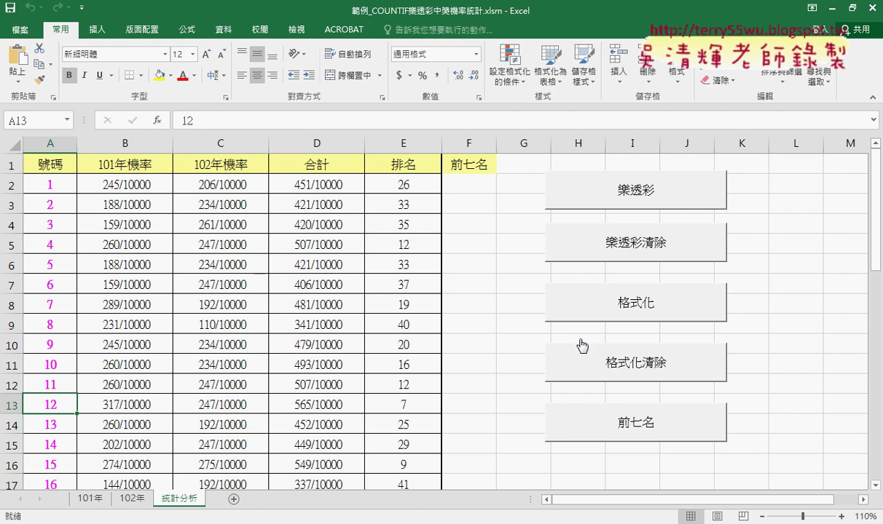
# Step: Open 格式化清除's code through Assign Macro > Edit and highlight the 格式化 and 格式化清除 subs in turn
pyautogui.rightClick(650, 373)
pyautogui.click(688, 485)
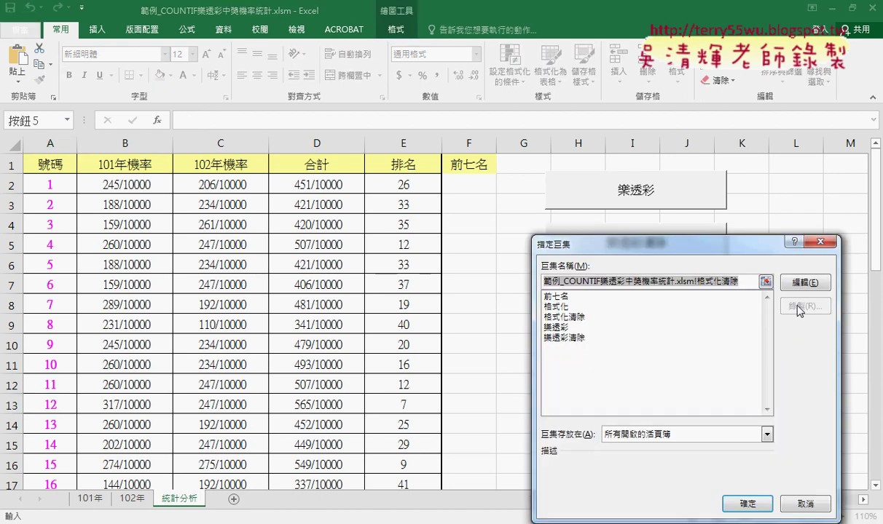
pyautogui.click(790, 284)
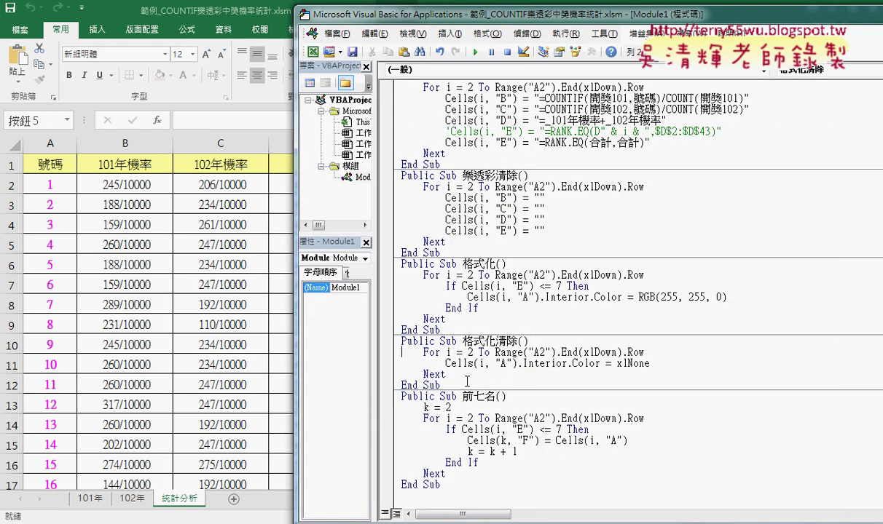
pyautogui.moveTo(458, 329); pyautogui.dragTo(387, 265)
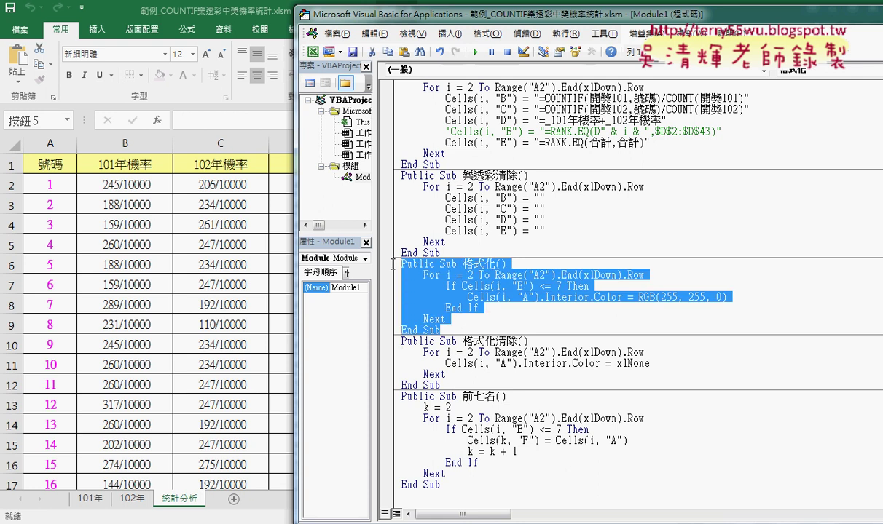
pyautogui.moveTo(448, 386); pyautogui.dragTo(402, 340)
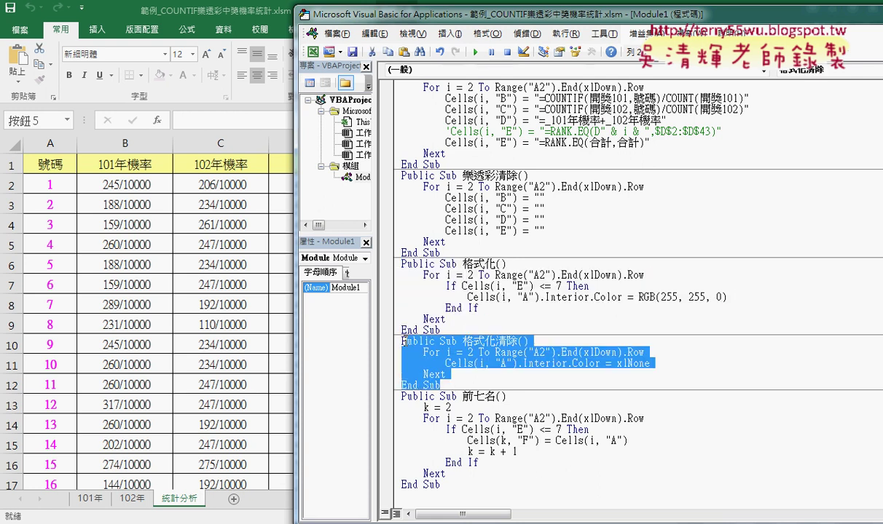
pyautogui.click(470, 376)
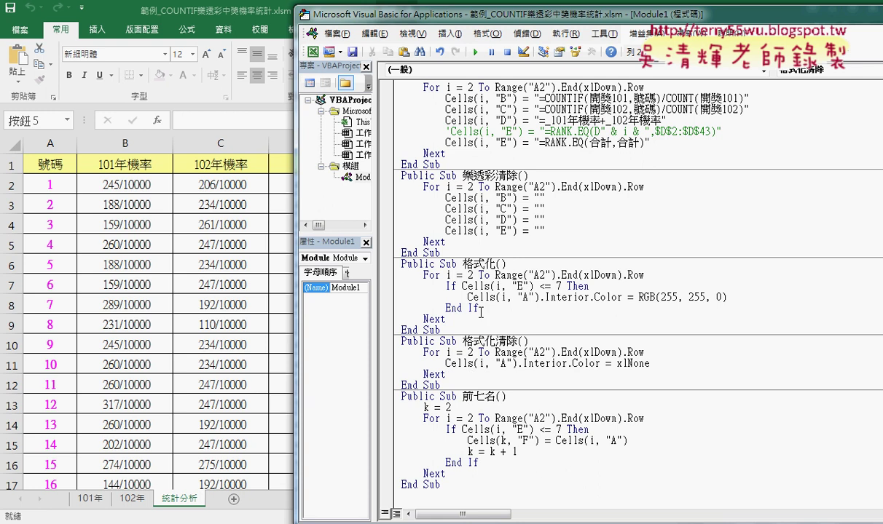